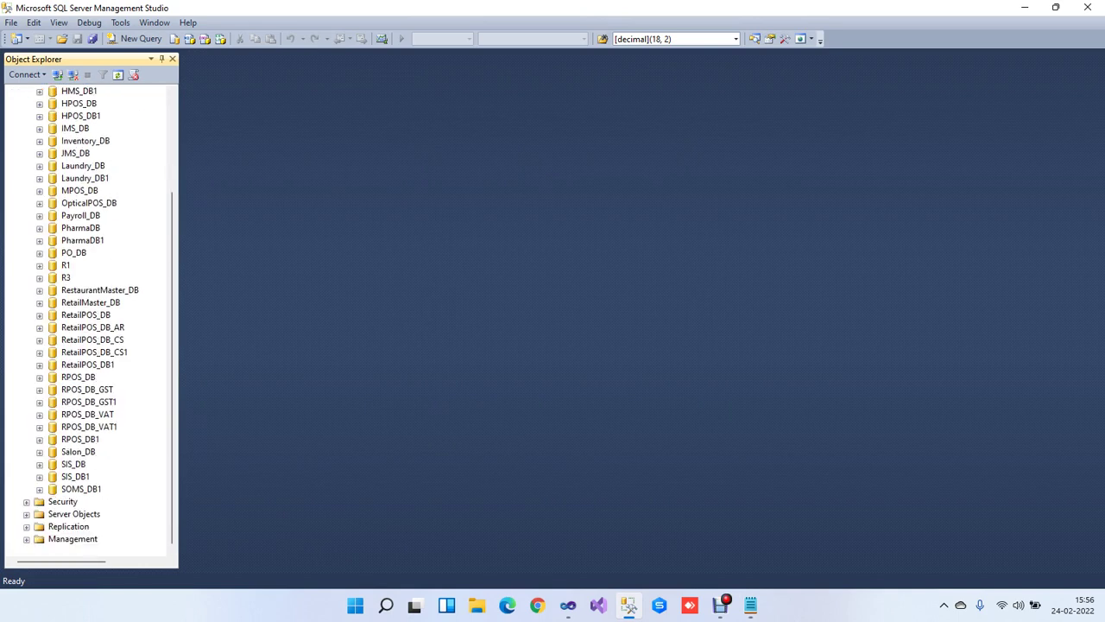
- Delete the RPOS_DB_VAT1 database, closing its existing connections
click(89, 426)
right_click(107, 427)
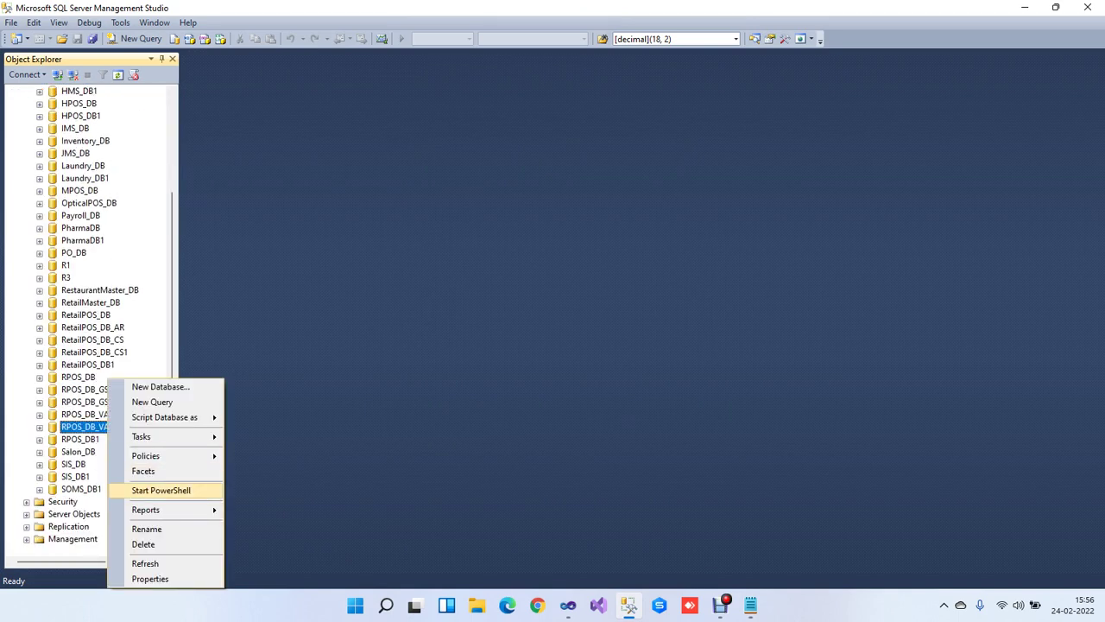
click(138, 543)
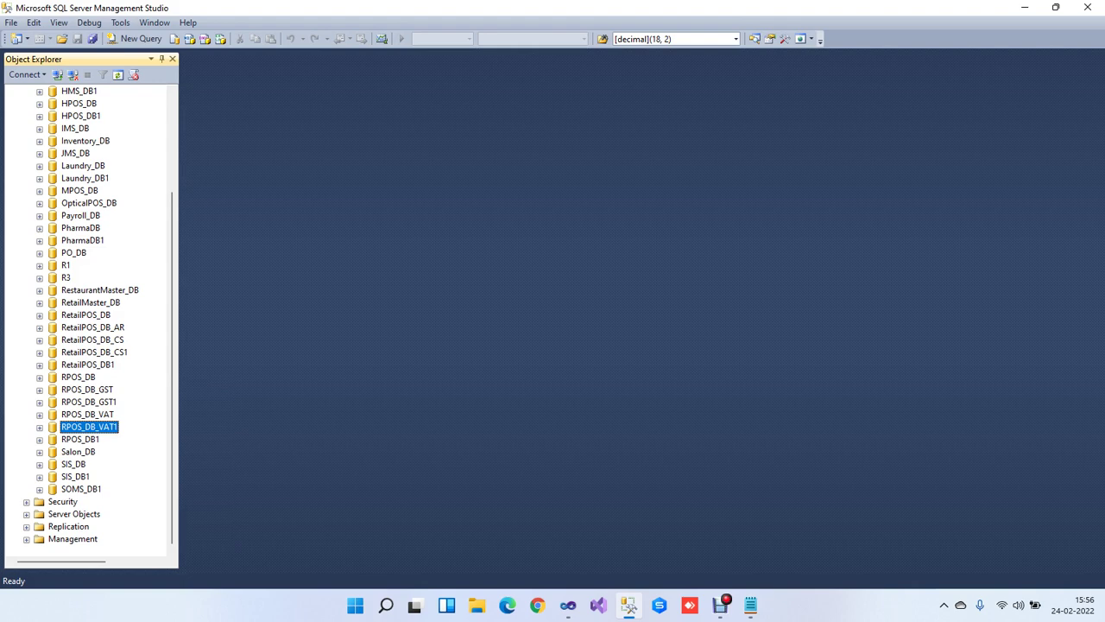
click(449, 461)
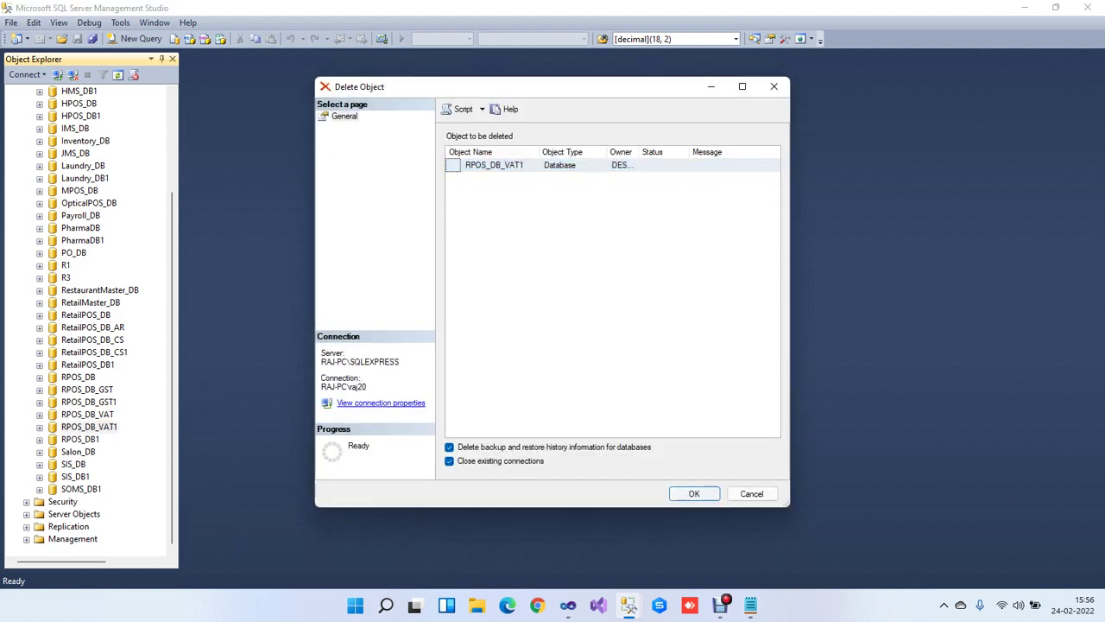
click(694, 494)
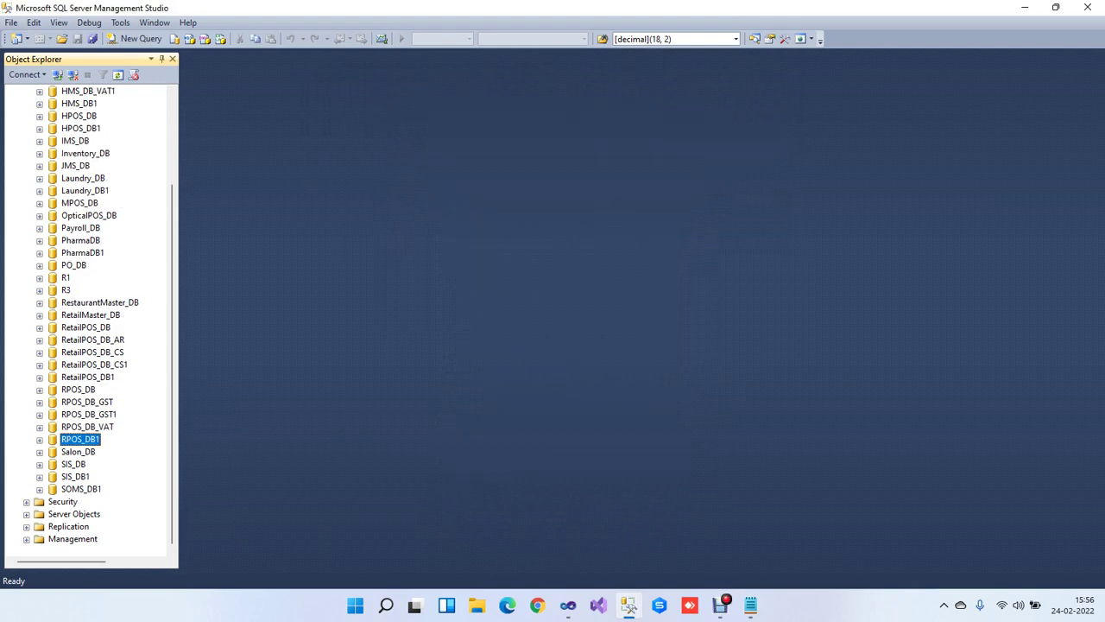
- Switch to the untitled Notepad notes and add the line "database name - RPOS_DB_VAT" at the end
click(750, 604)
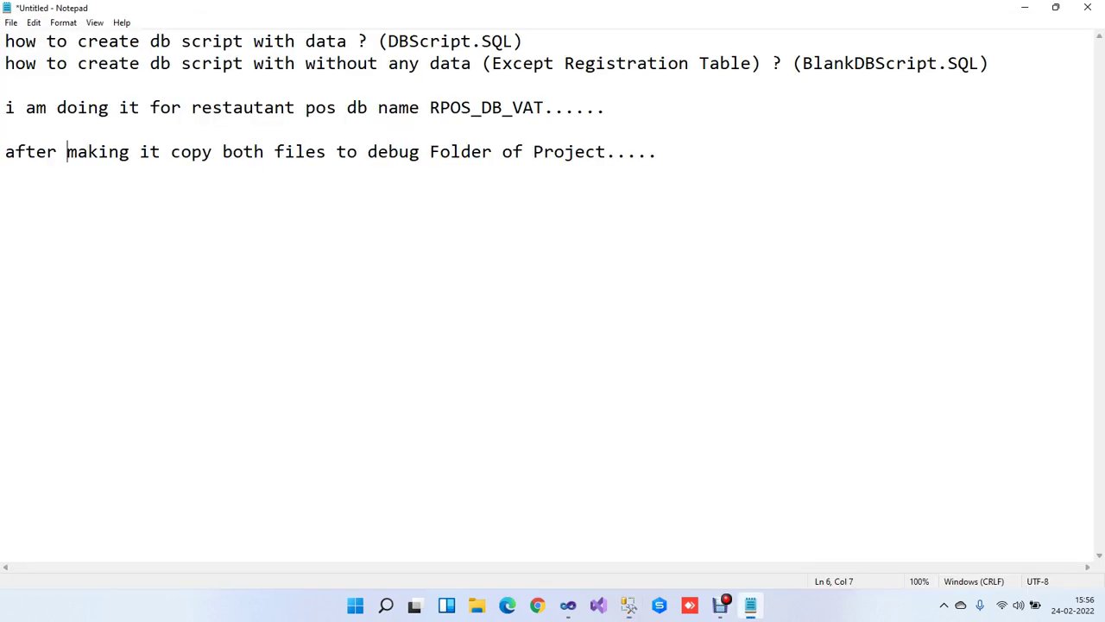
click(659, 152)
key(Return)
key(Return)
text(data)
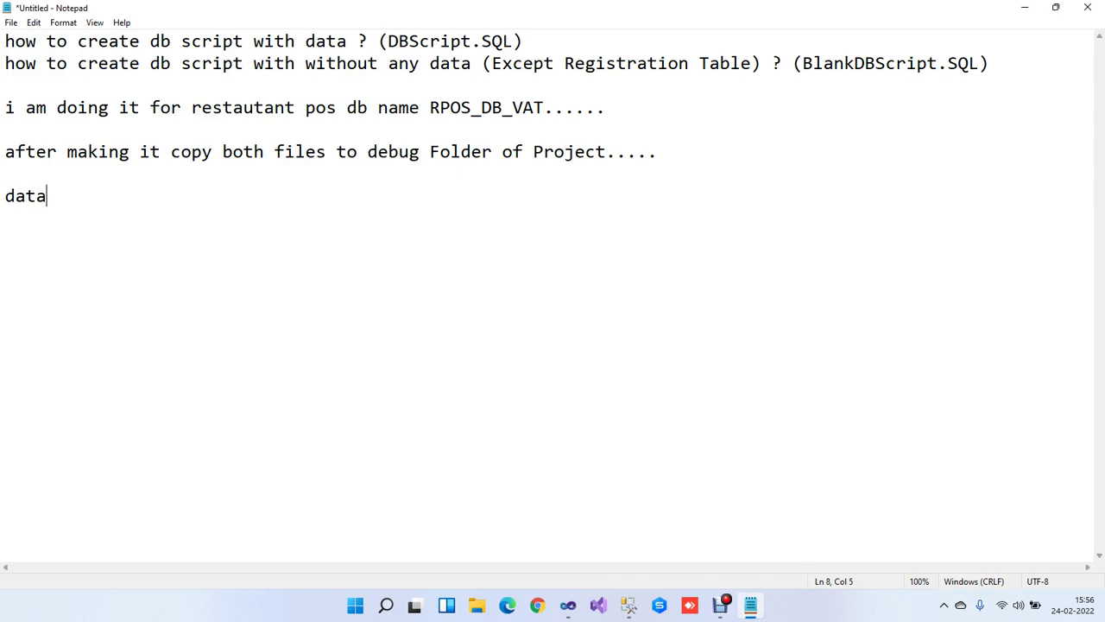
text(base name )
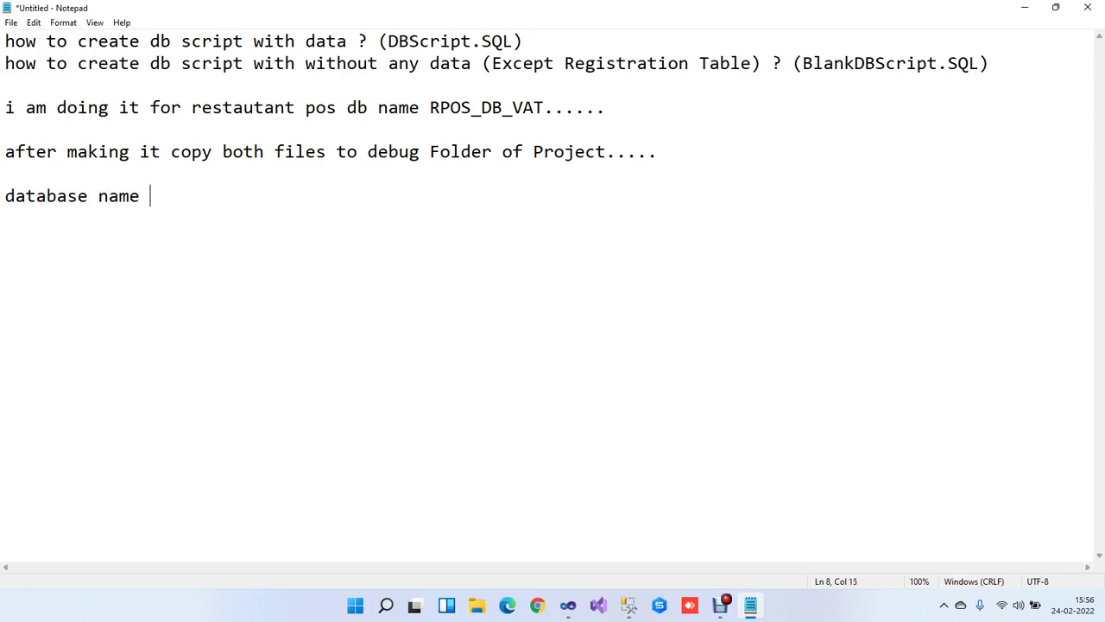
text(- RPOS_DB_VAT)
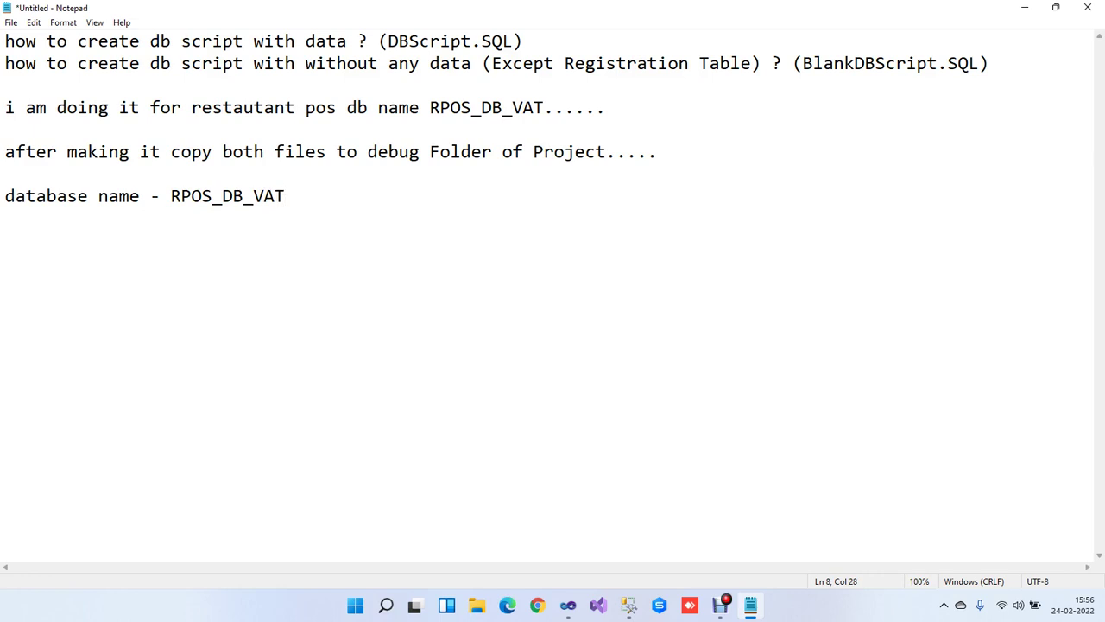
- Switch to SQL Server Management Studio and start generating scripts for RPOS_DB_VAT, covering the entire database and all database objects
click(629, 604)
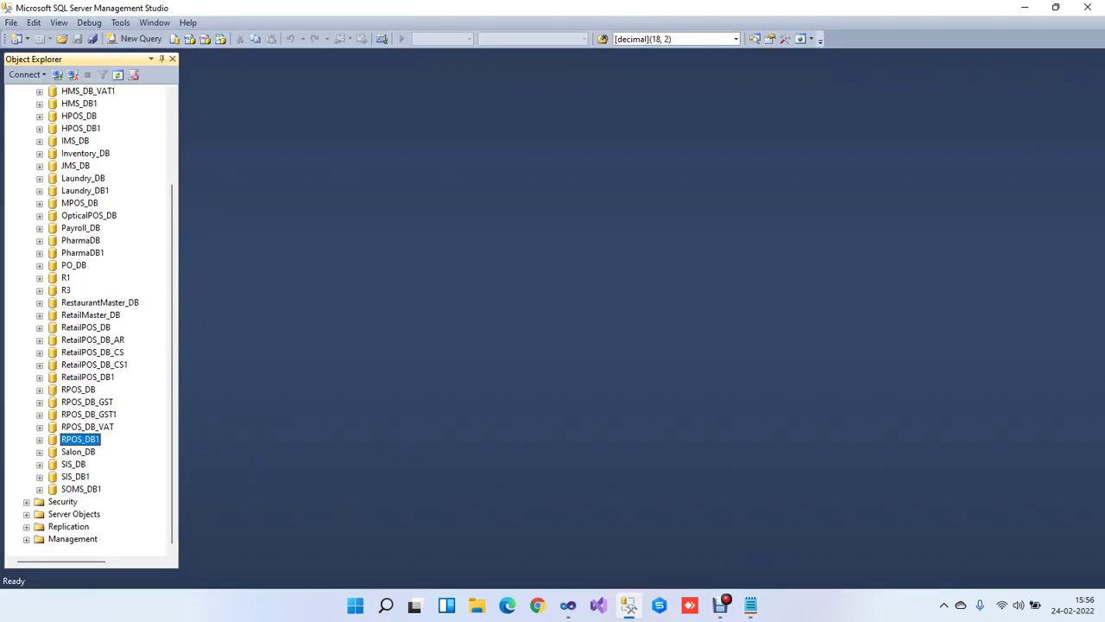
right_click(99, 427)
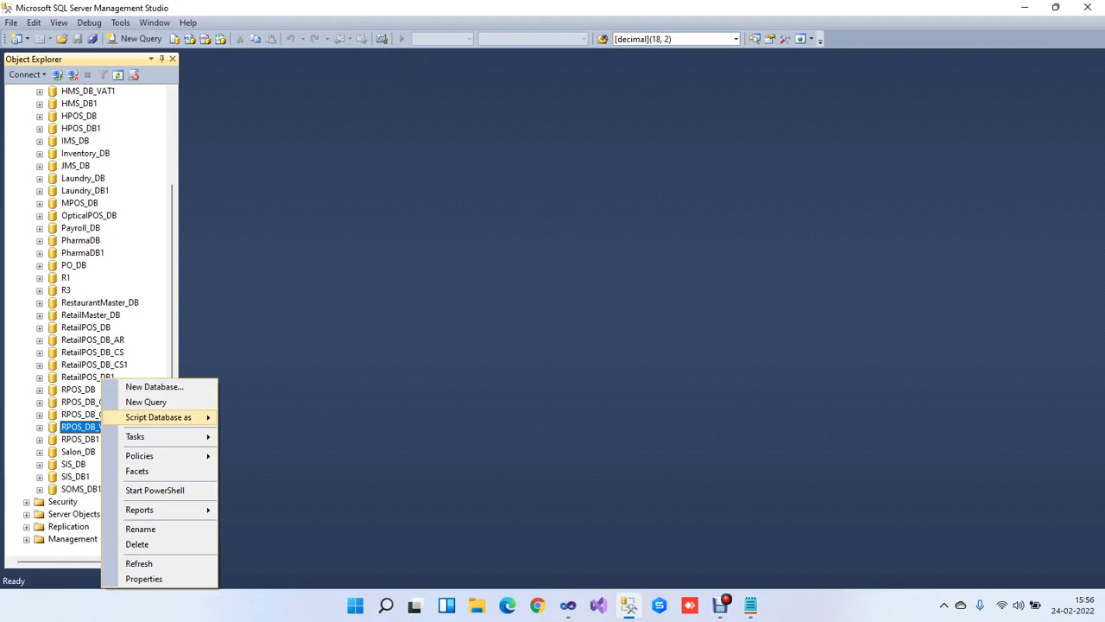
mouse_move(164, 436)
click(275, 434)
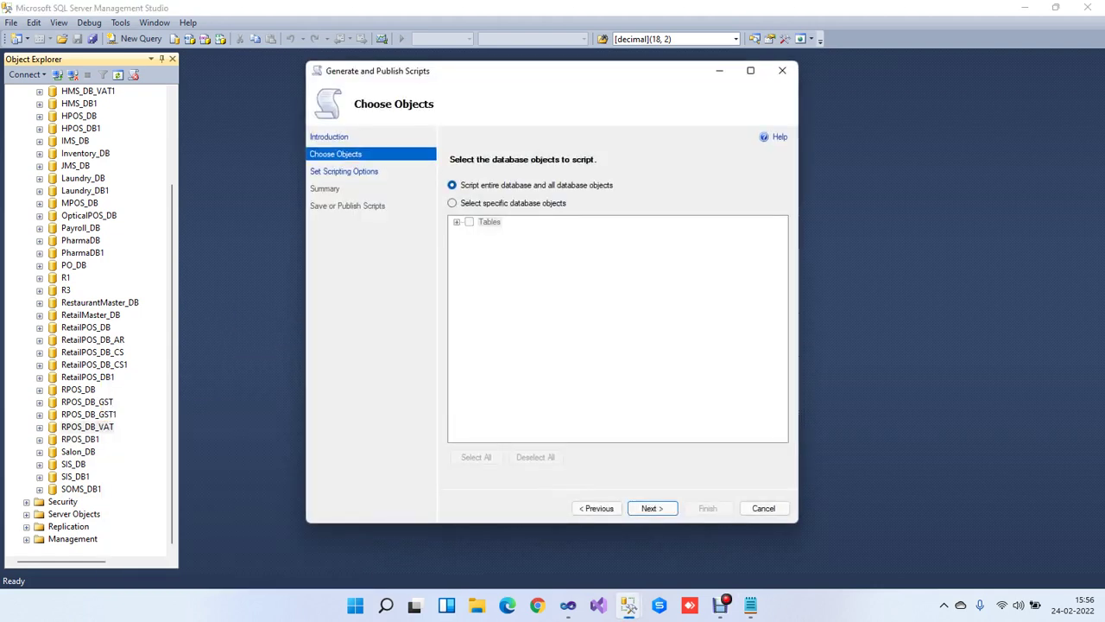
click(452, 203)
click(453, 184)
click(652, 507)
- In the advanced scripting options, set the types of data to script to Schema and data
click(716, 244)
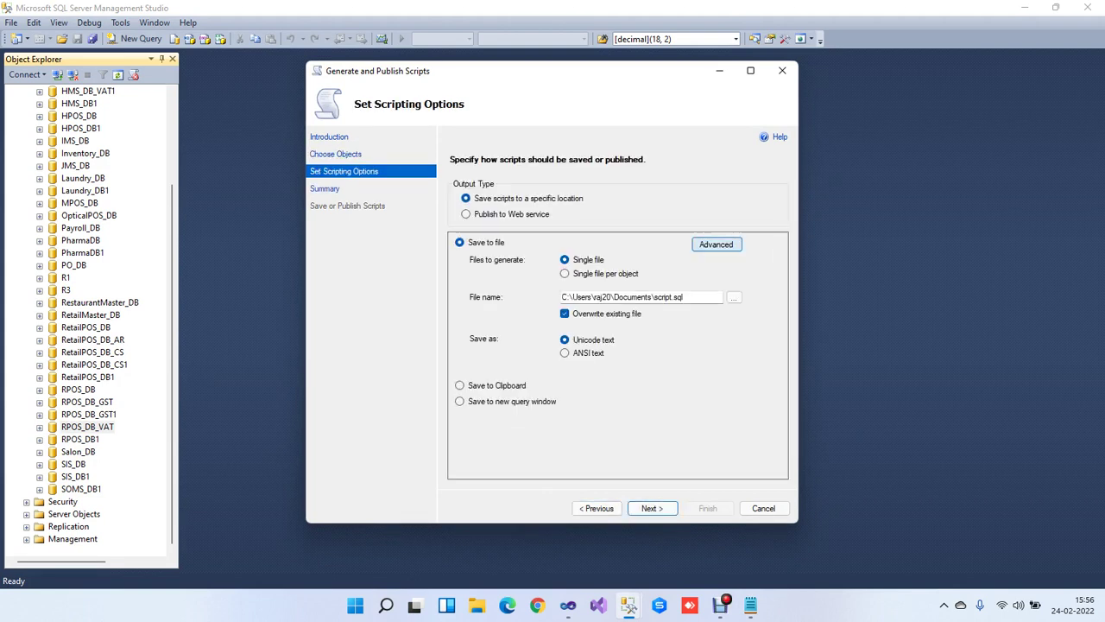
scroll(553, 283, down, 5)
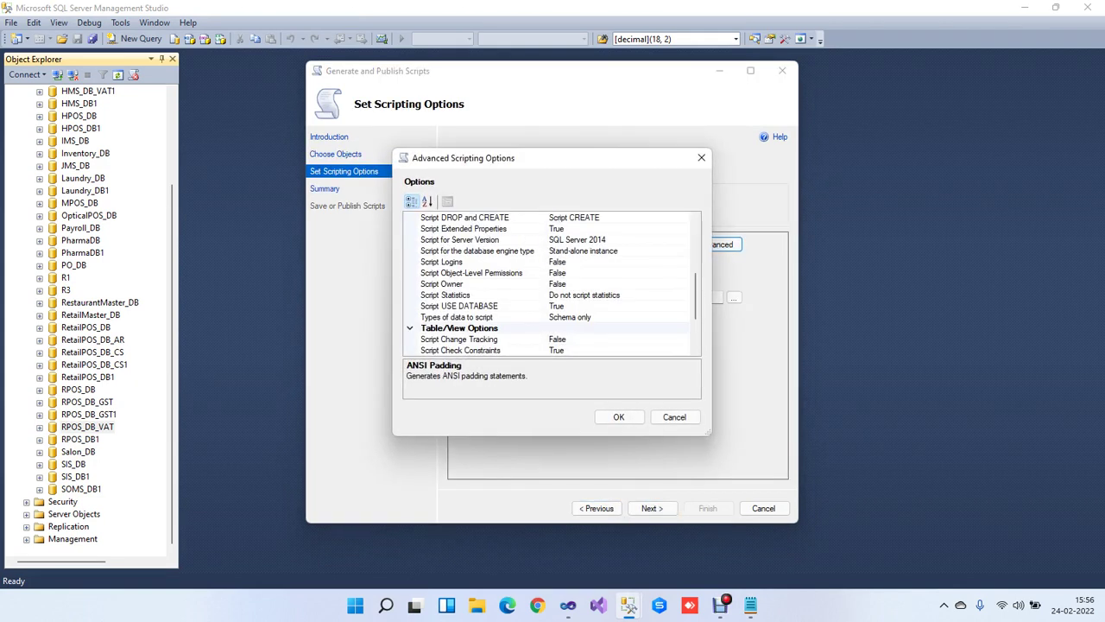
click(683, 316)
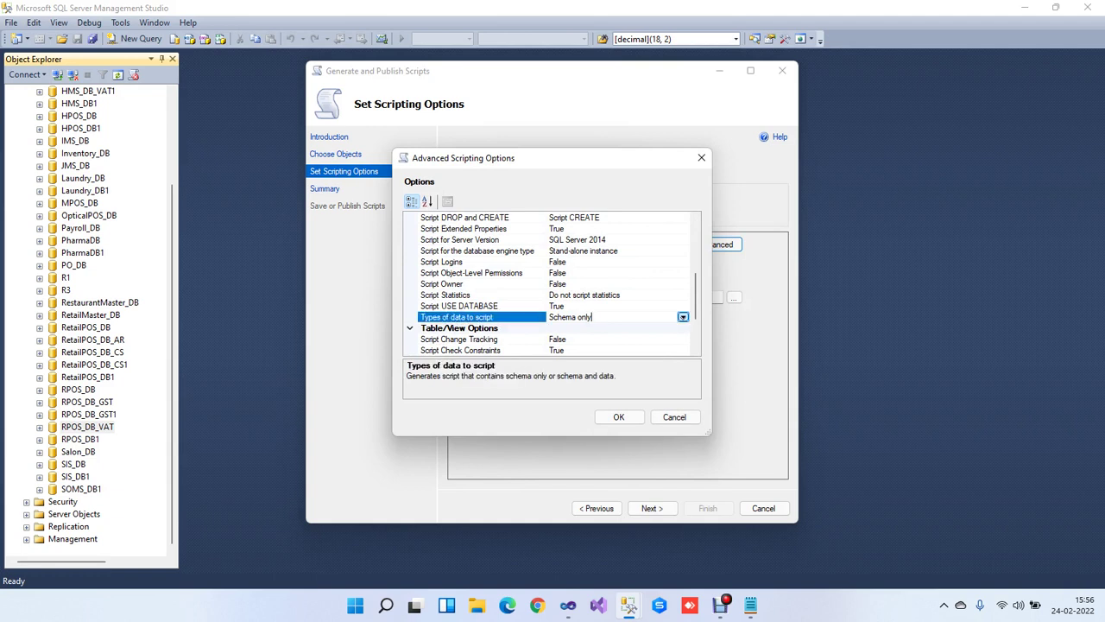
click(683, 318)
click(577, 339)
key(Down)
key(Return)
- Set the script's target server version to SQL Server 2008 R2
click(682, 240)
click(682, 240)
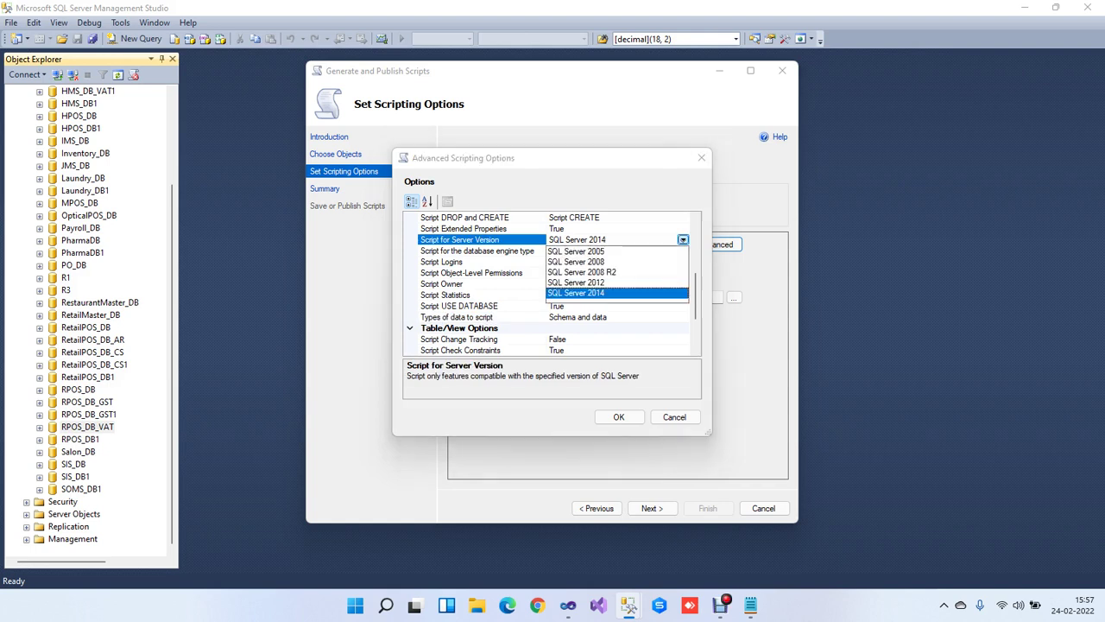
key(Up)
key(Up)
key(Return)
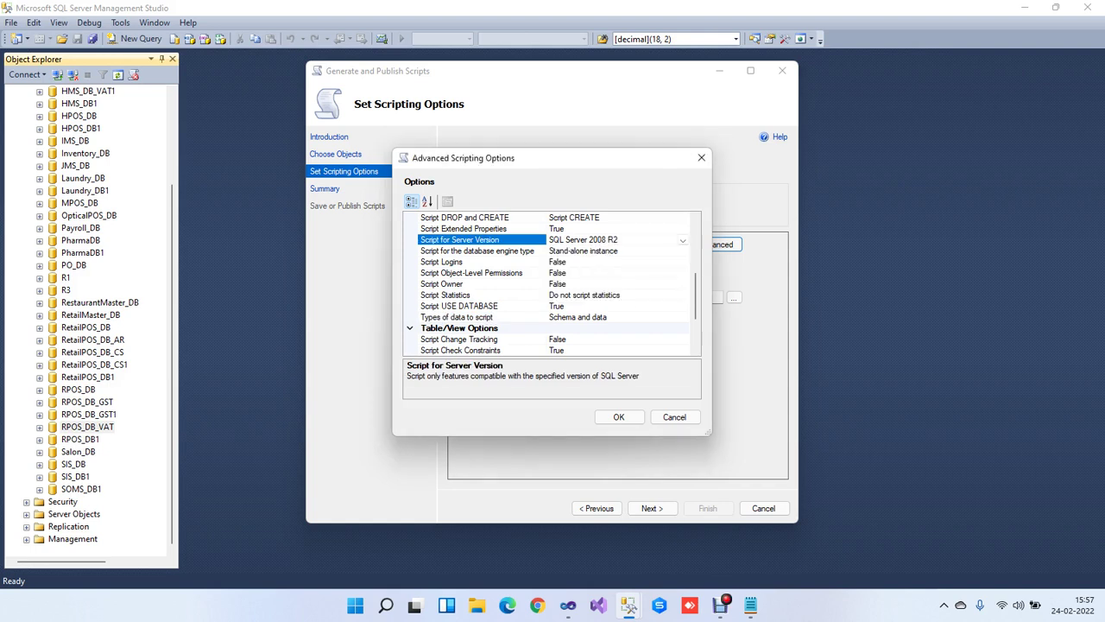
drag(619, 240, 549, 240)
key(Down)
click(683, 240)
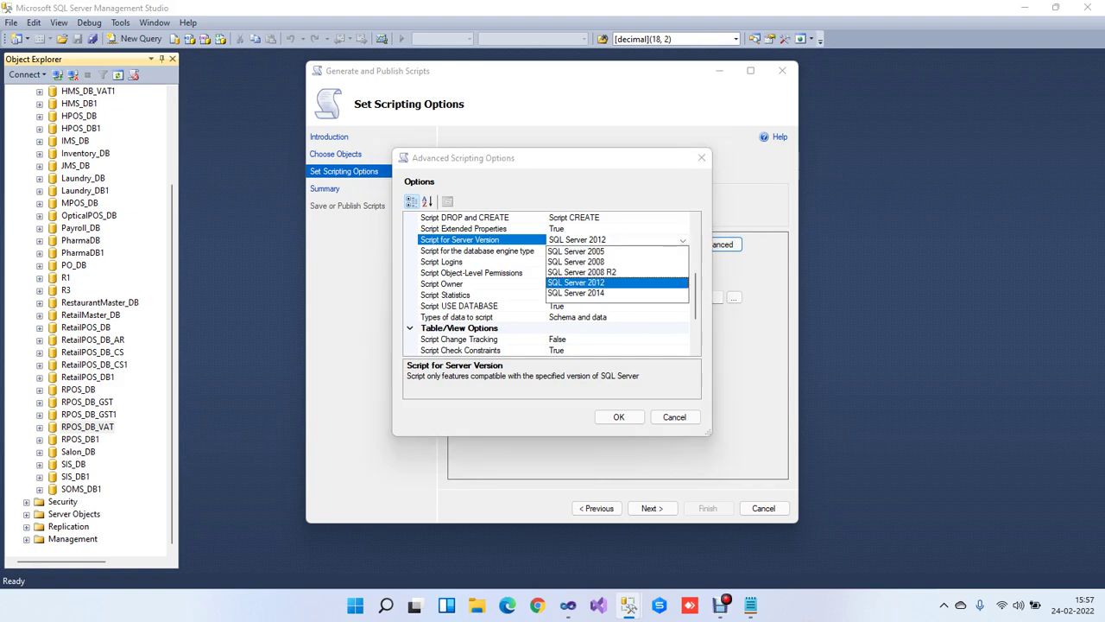
click(587, 271)
- Reselect Schema and data as the types of data to script and accept the advanced scripting options
click(683, 318)
click(682, 317)
click(587, 340)
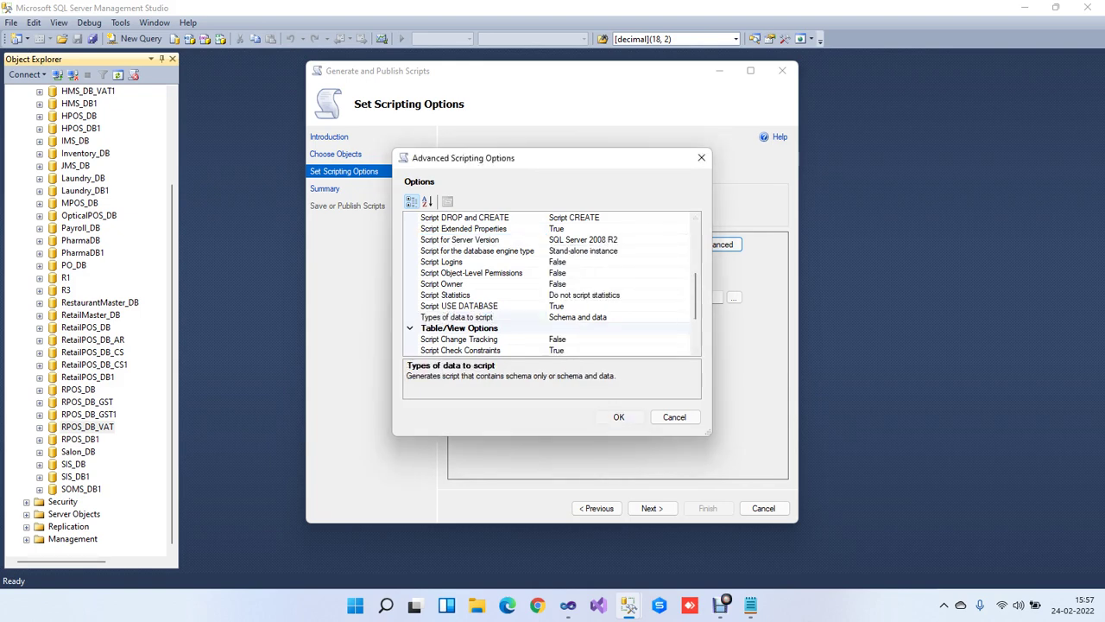
key(Return)
- Rename the output file to DBscript.sql in the Documents folder, generate the script and finish the wizard
click(654, 297)
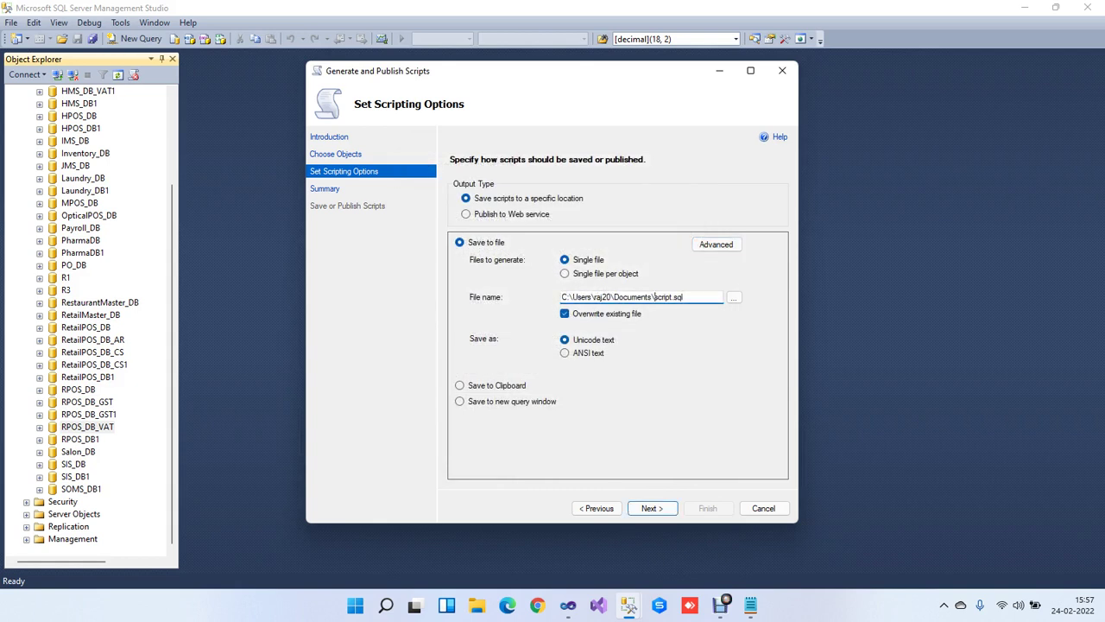
text(DB)
key(Return)
key(Return)
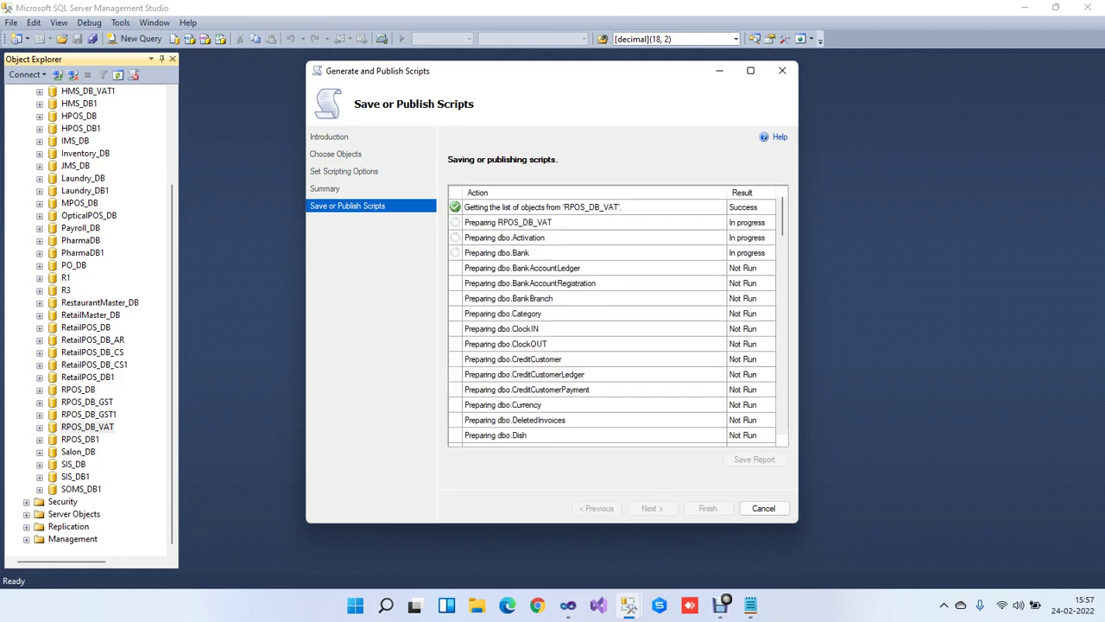
key(Return)
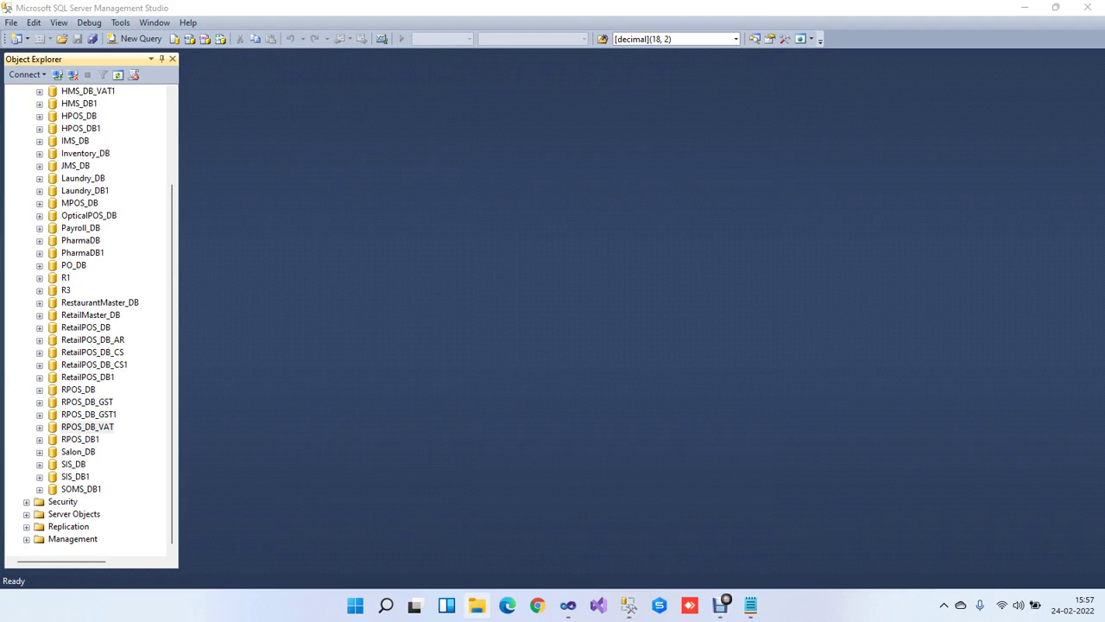
- Switch to File Explorer and open the DBscript file from the Documents folder in Notepad
click(476, 605)
click(61, 152)
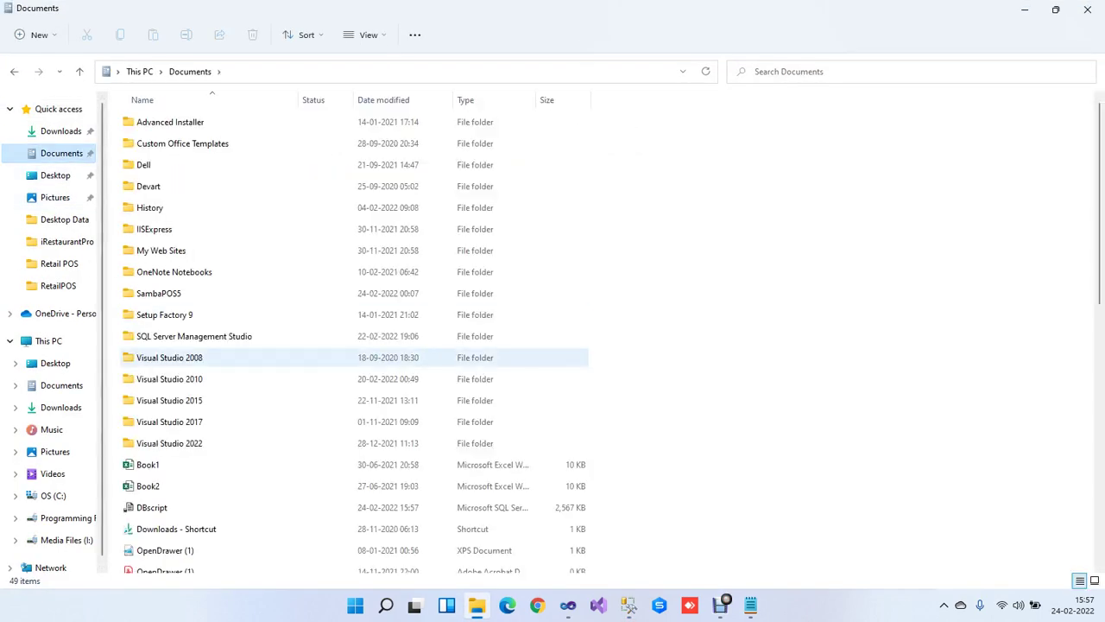
scroll(259, 358, down, 5)
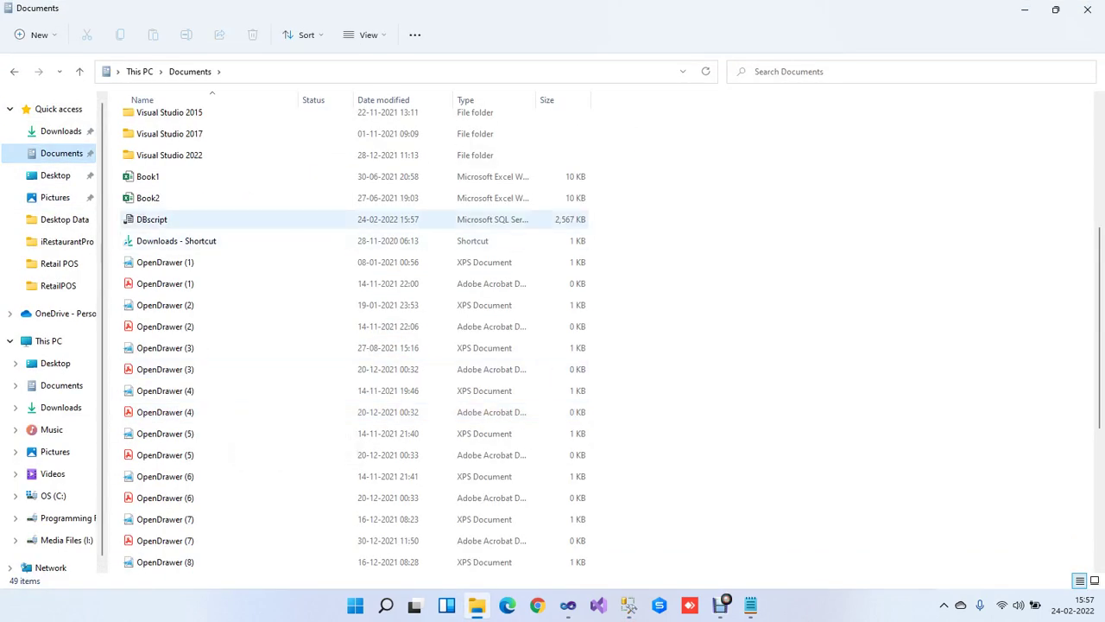
click(153, 220)
right_click(156, 222)
mouse_move(259, 287)
click(406, 305)
- Remove the CREATE DATABASE and ALTER DATABASE statements between the first GO and the USE [RPOS_DB_VAT] line
scroll(453, 346, down, 5)
scroll(449, 345, down, 10)
click(707, 155)
scroll(552, 302, down, 5)
drag(26, 261, 5, 85)
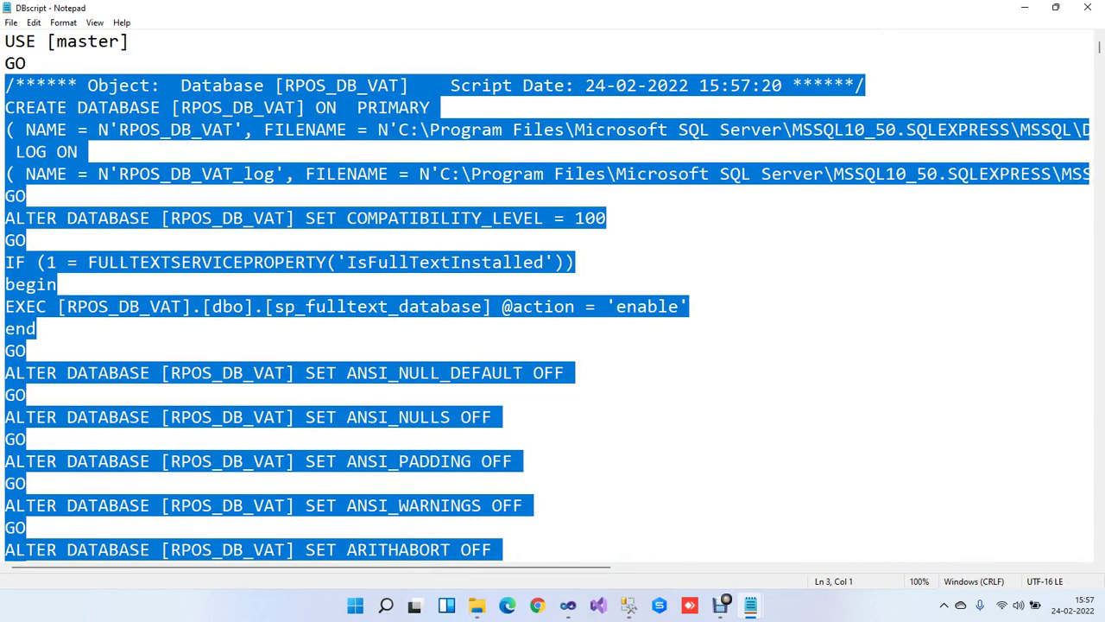
key(Delete)
key(BackSpace)
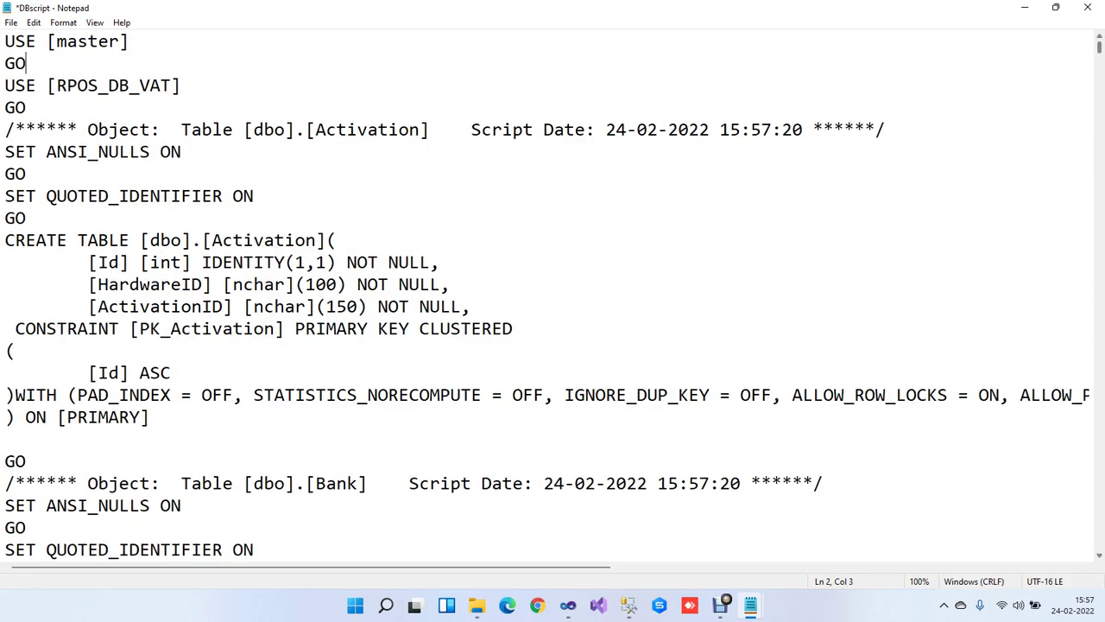
- Check through the shortened script, save the changes to DBscript.sql and close it
drag(1100, 48, 1099, 107)
scroll(552, 294, up, 15)
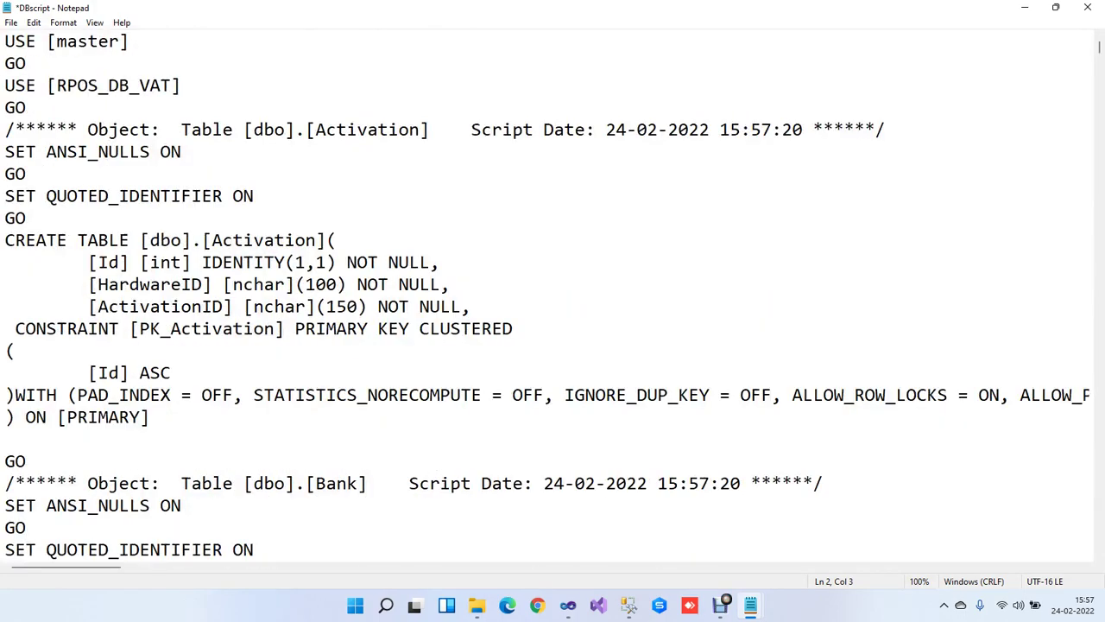
click(1087, 7)
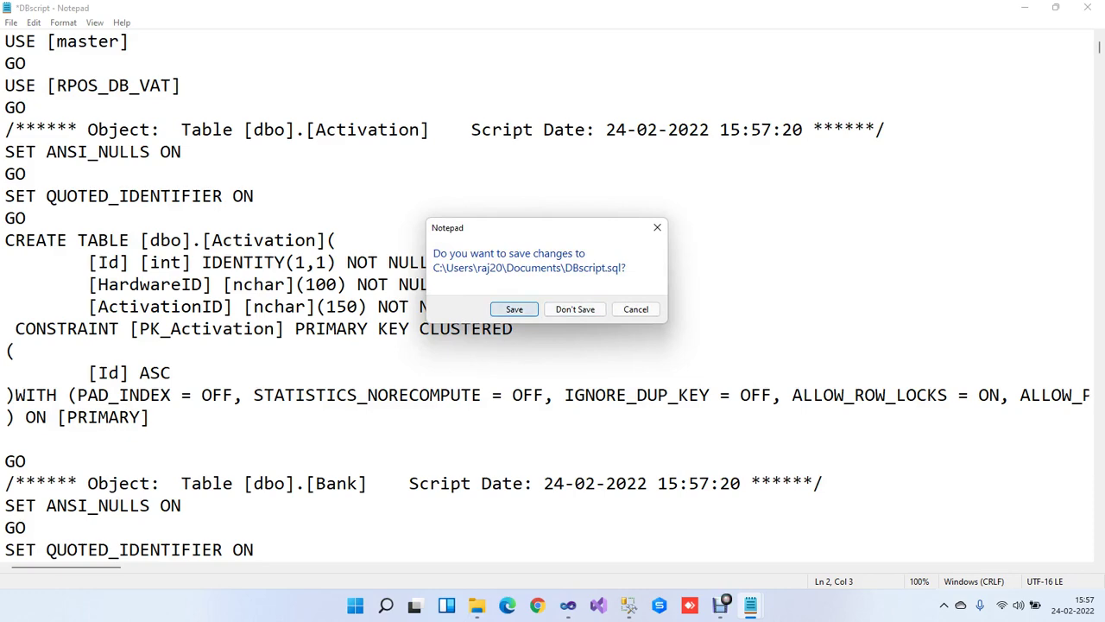
key(Return)
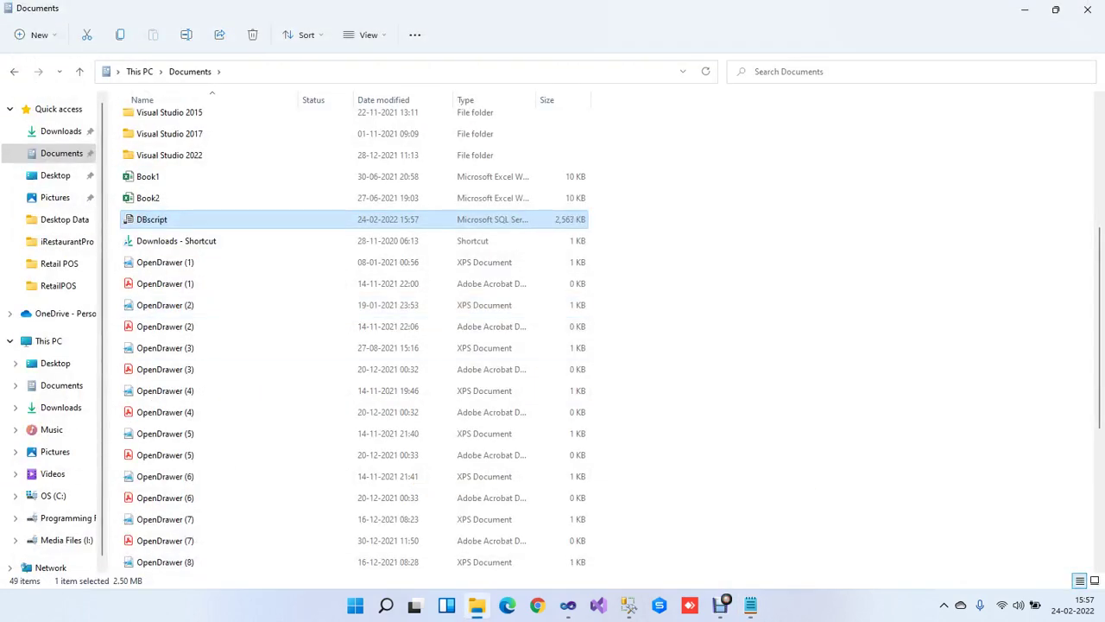
- Switch to SQL Server Management Studio and open the New Database dialog from the Databases folder
click(628, 604)
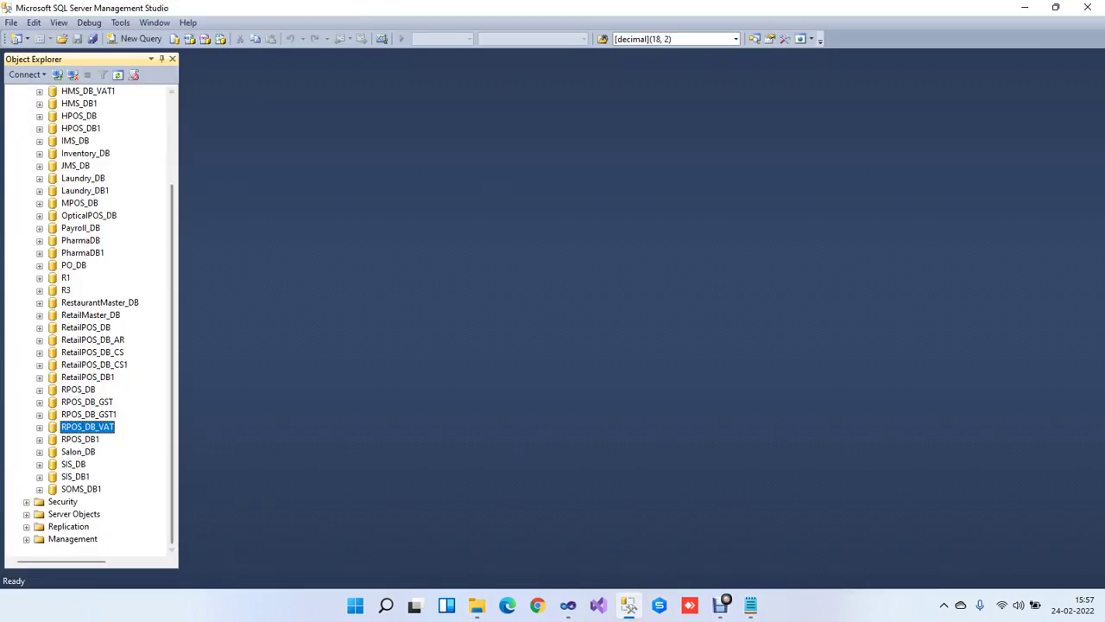
scroll(87, 99, up, 3)
right_click(74, 104)
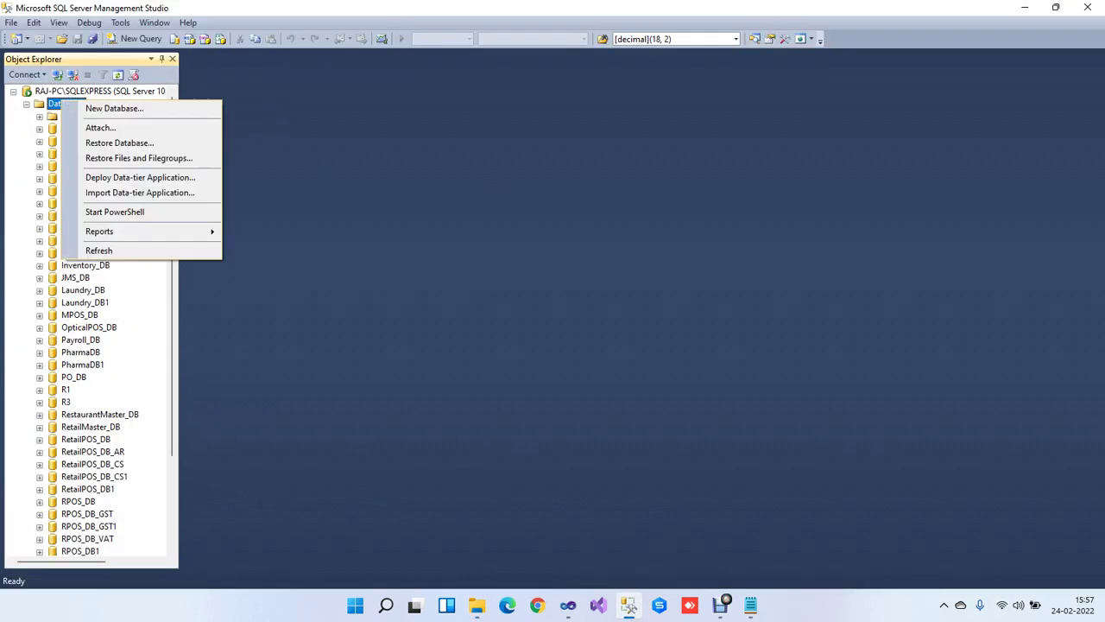
click(113, 109)
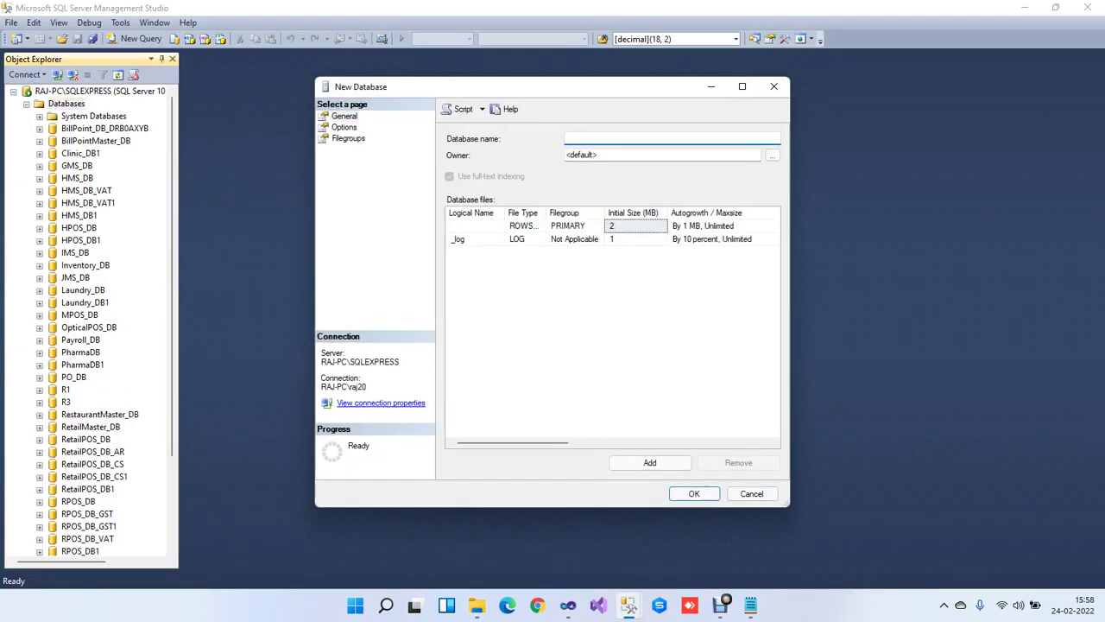
- Switch to the Notepad notes and add the line "now blank db script with registration table data..." at the end
click(750, 604)
key(Return)
key(Return)
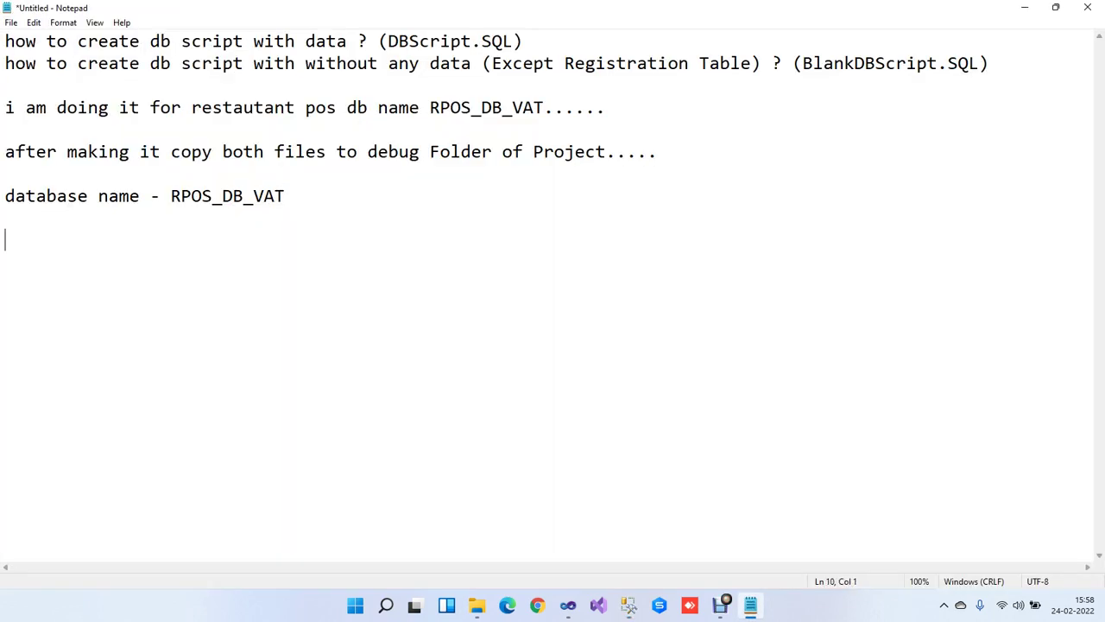
text(now blank )
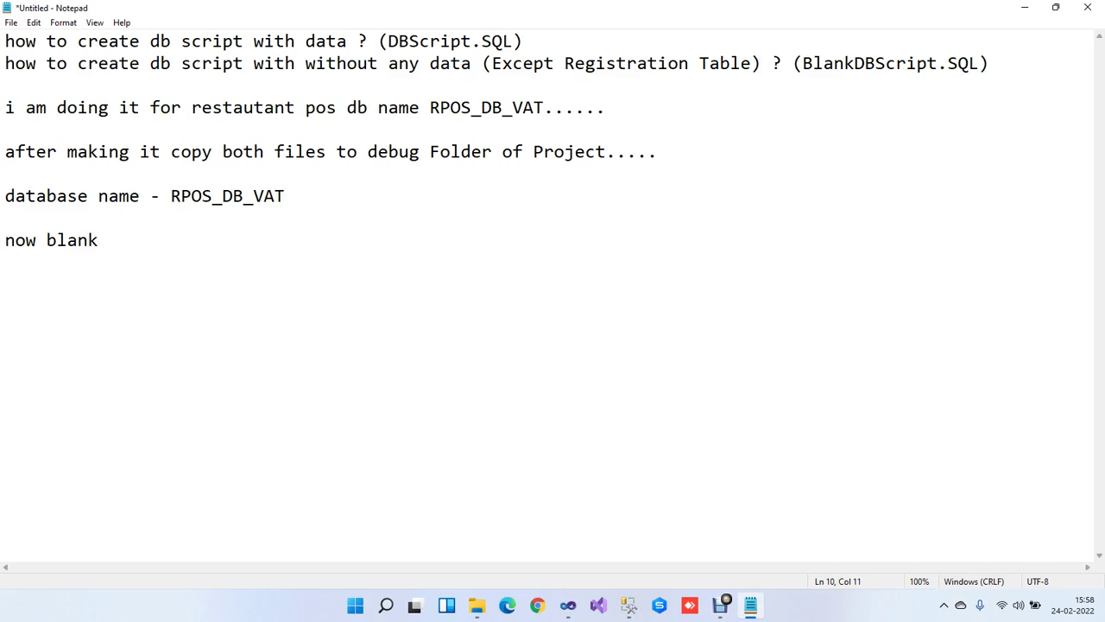
text(db script )
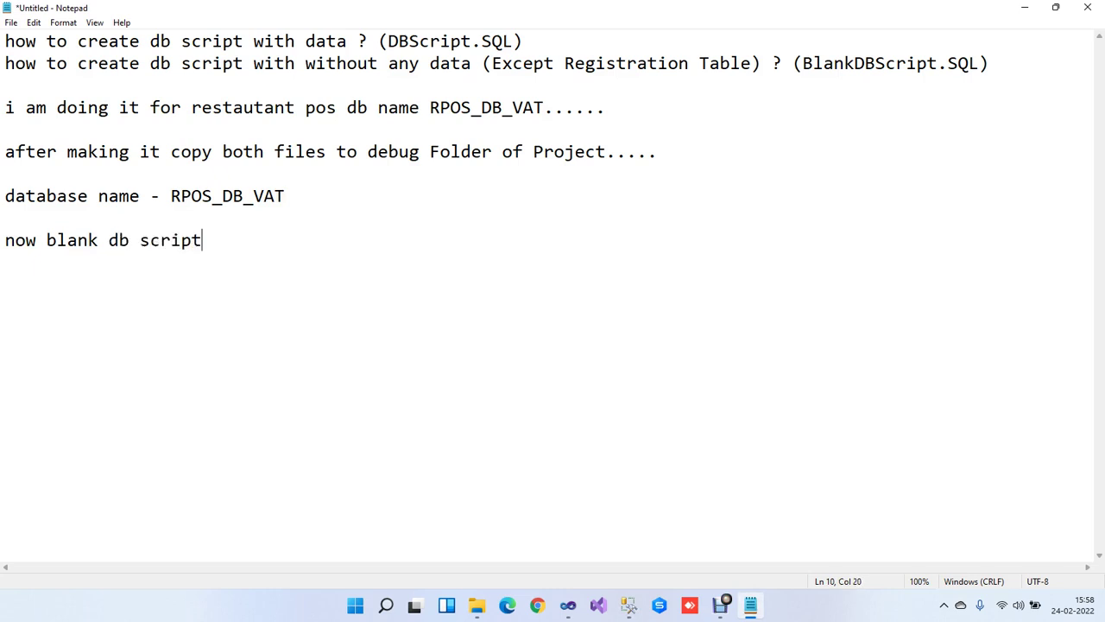
text(with registration table data...)
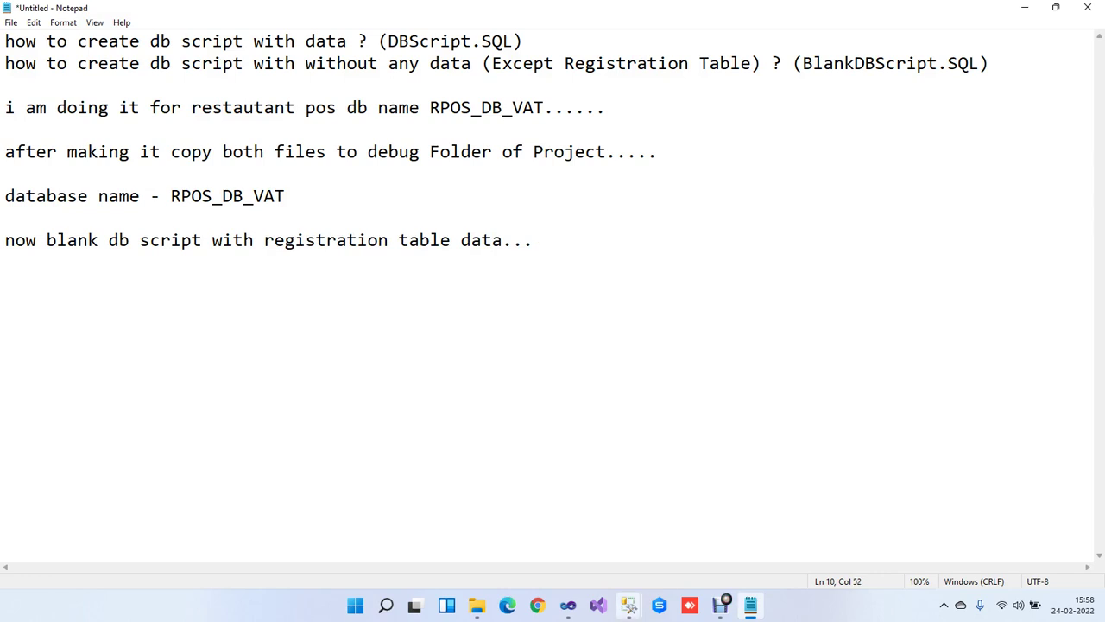
- Switch to SQL Server Management Studio, create a database named RPOS_DB_VAT1 and select it in the database list
mouse_move(628, 605)
click(691, 531)
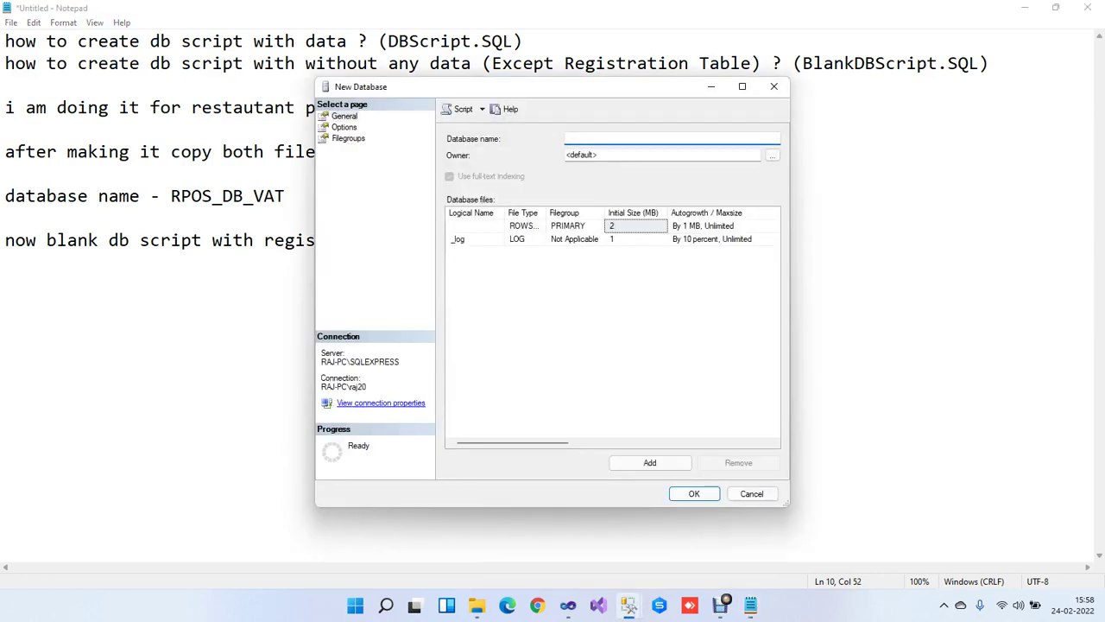
text(RPOS_DB_VAT1)
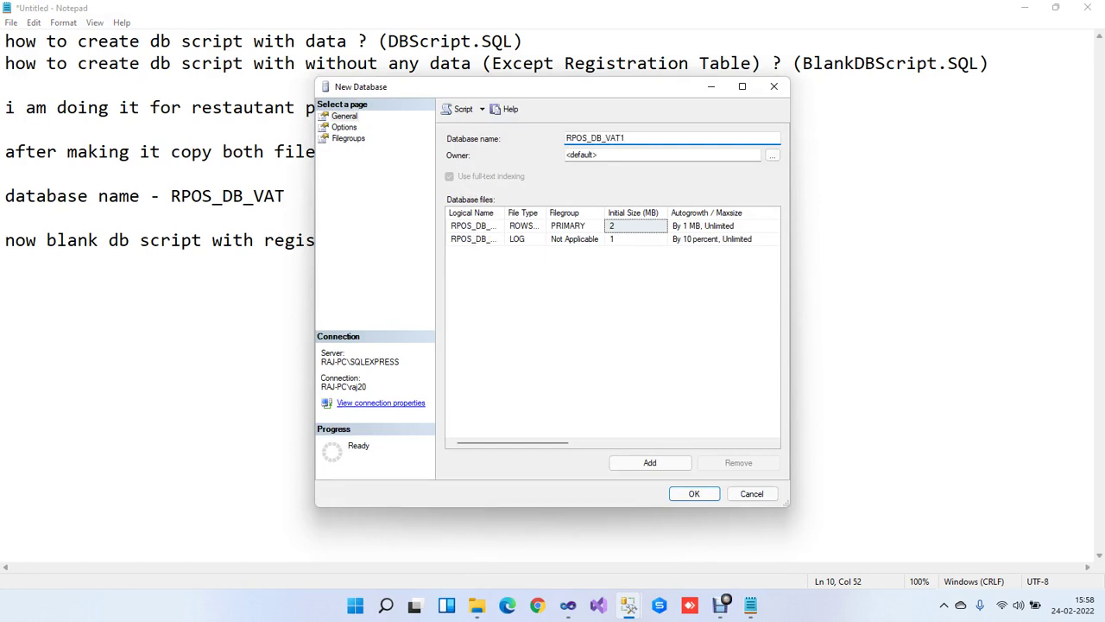
key(Return)
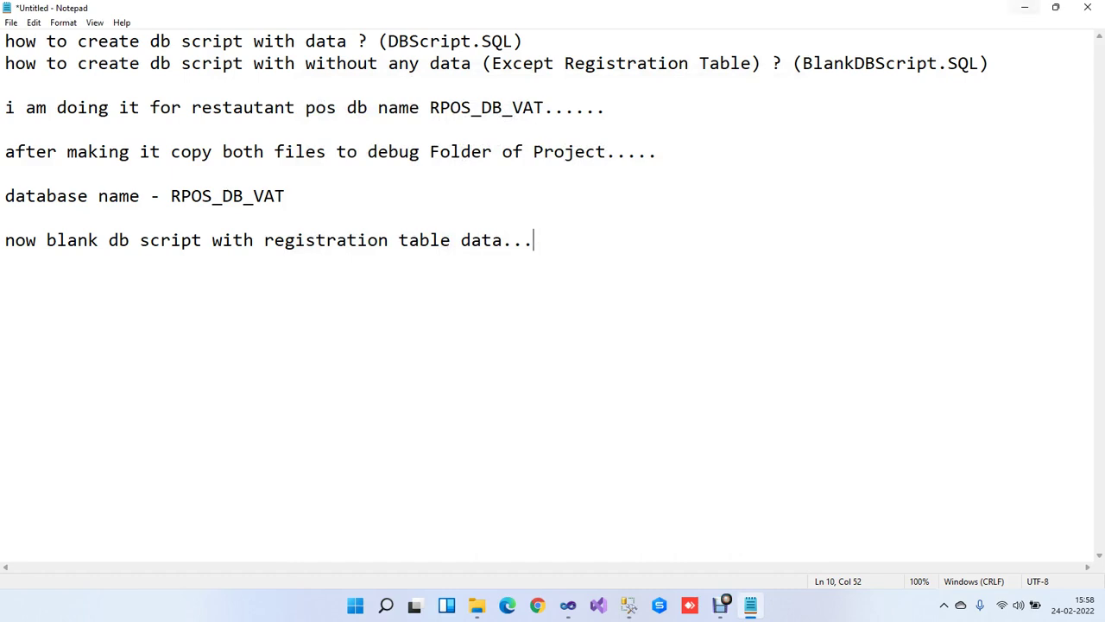
click(1025, 8)
scroll(91, 320, down, 4)
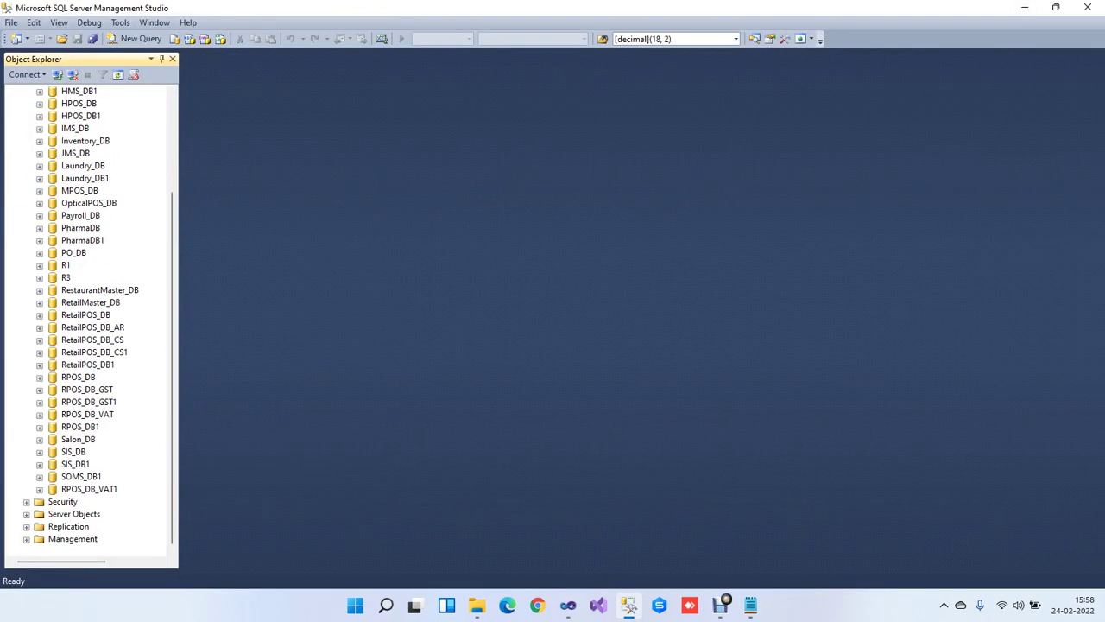
click(89, 489)
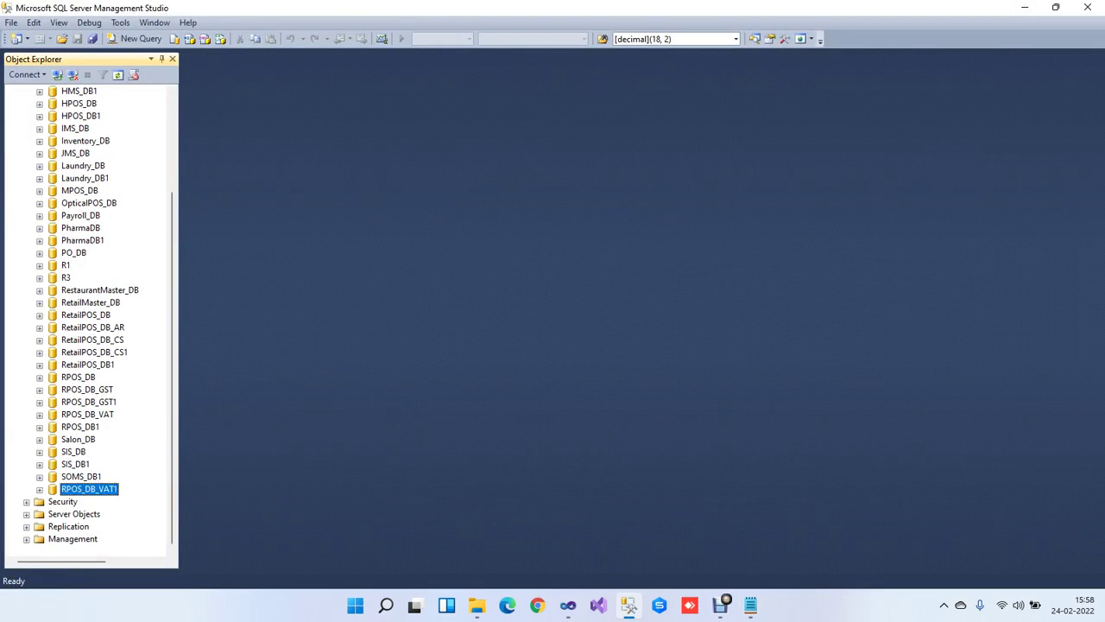
- Start generating scripts for RPOS_DB_VAT, covering the entire database and all its objects
right_click(105, 415)
mouse_move(138, 436)
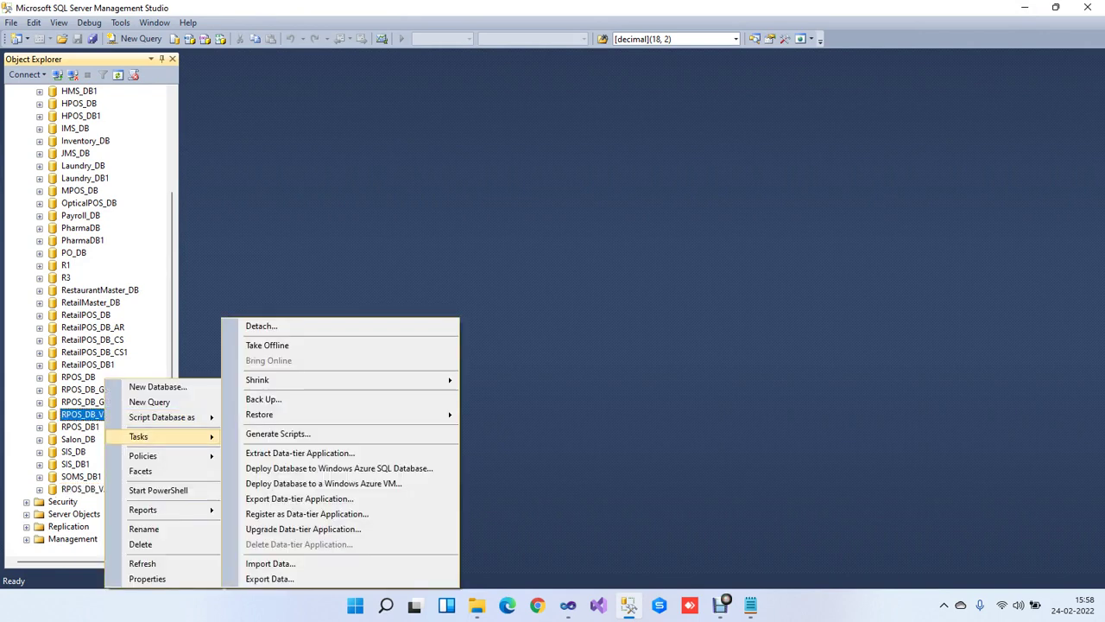
click(277, 433)
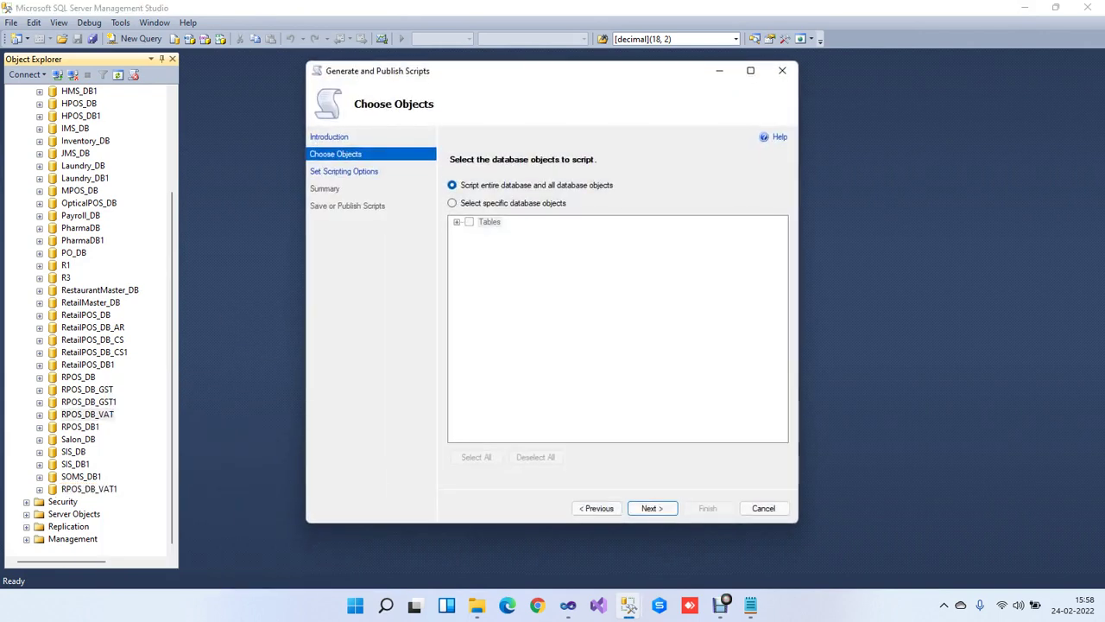
click(651, 507)
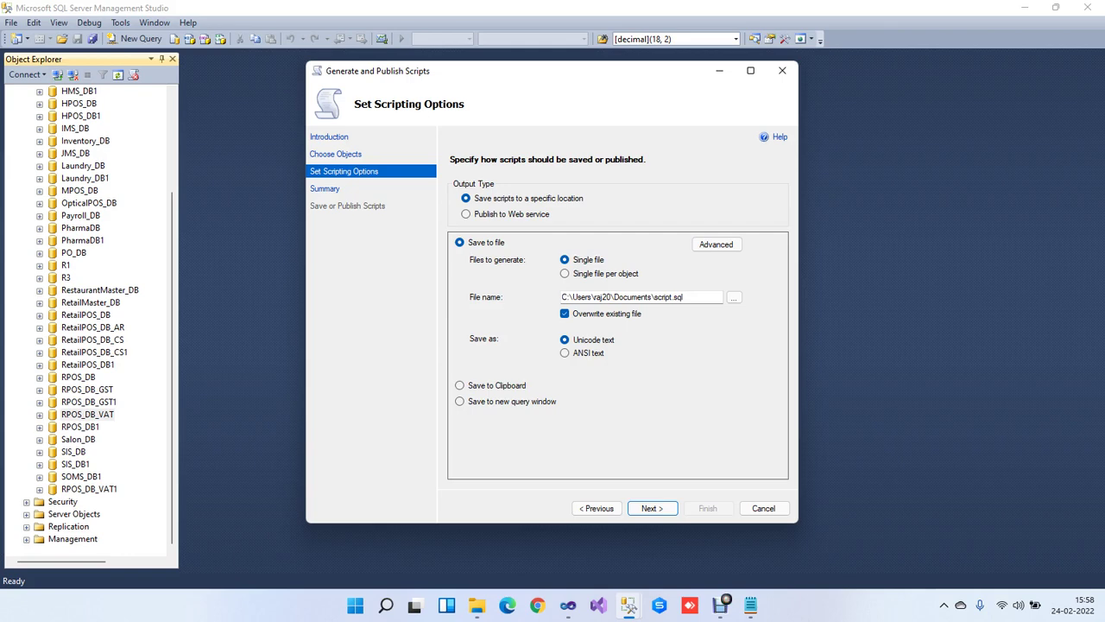
- Set the advanced scripting options to Schema only for data types and SQL Server 2008 R2 for server version
click(716, 244)
scroll(553, 285, down, 10)
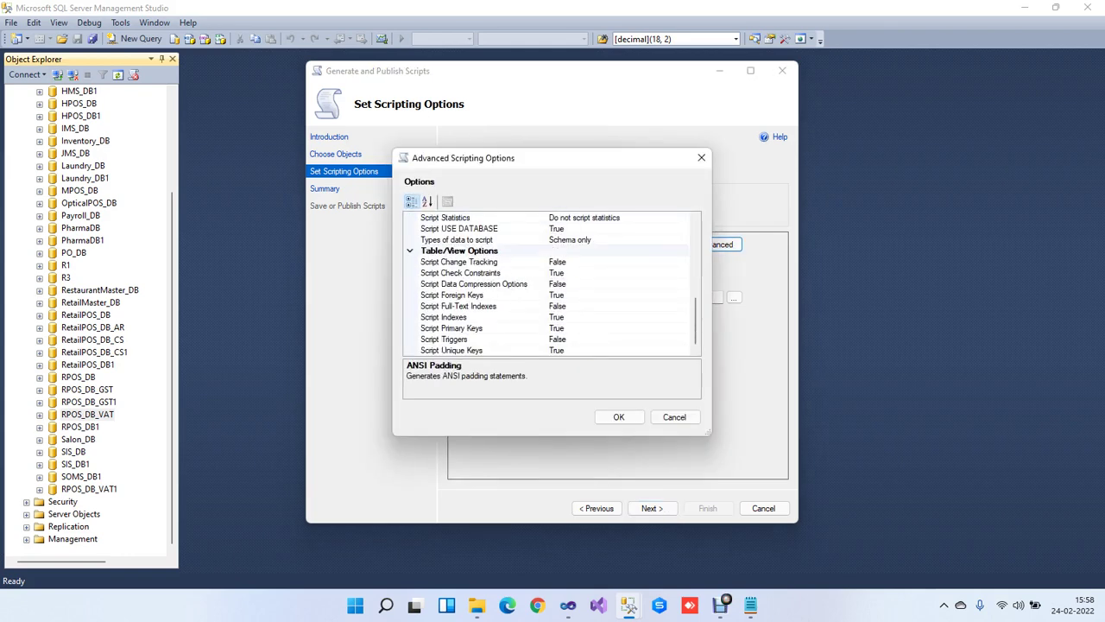
click(682, 240)
click(683, 240)
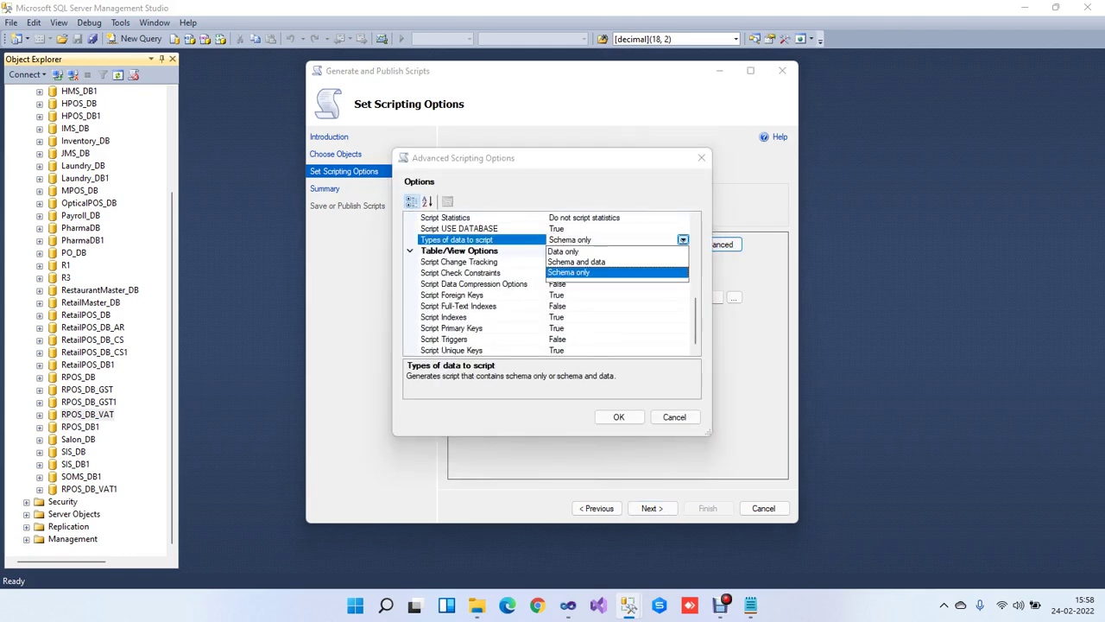
click(569, 272)
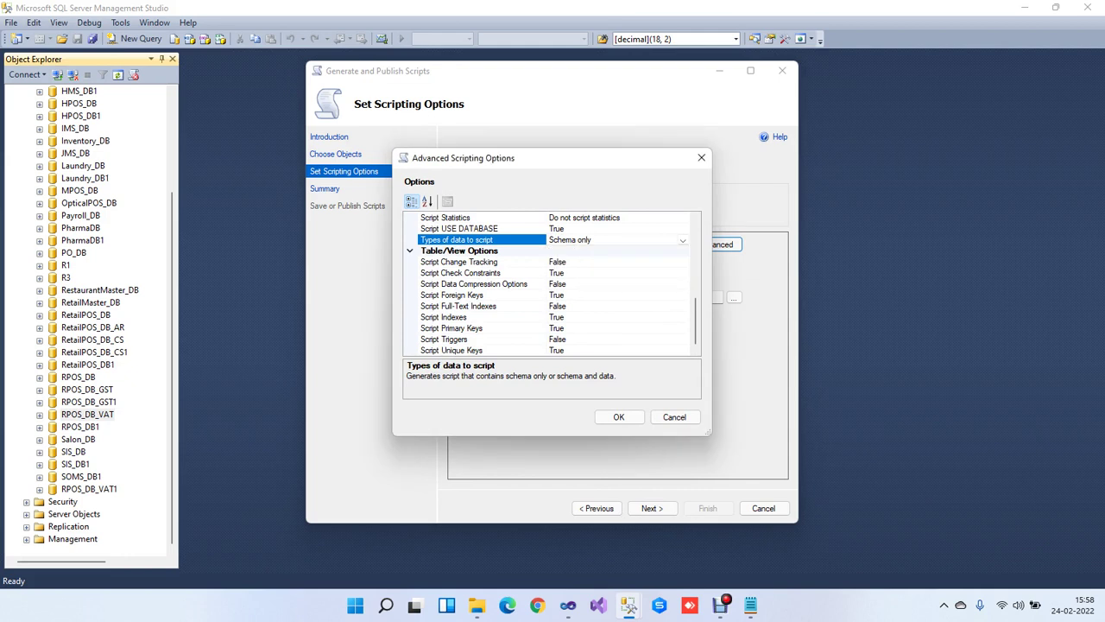
scroll(552, 285, up, 5)
click(682, 317)
click(682, 318)
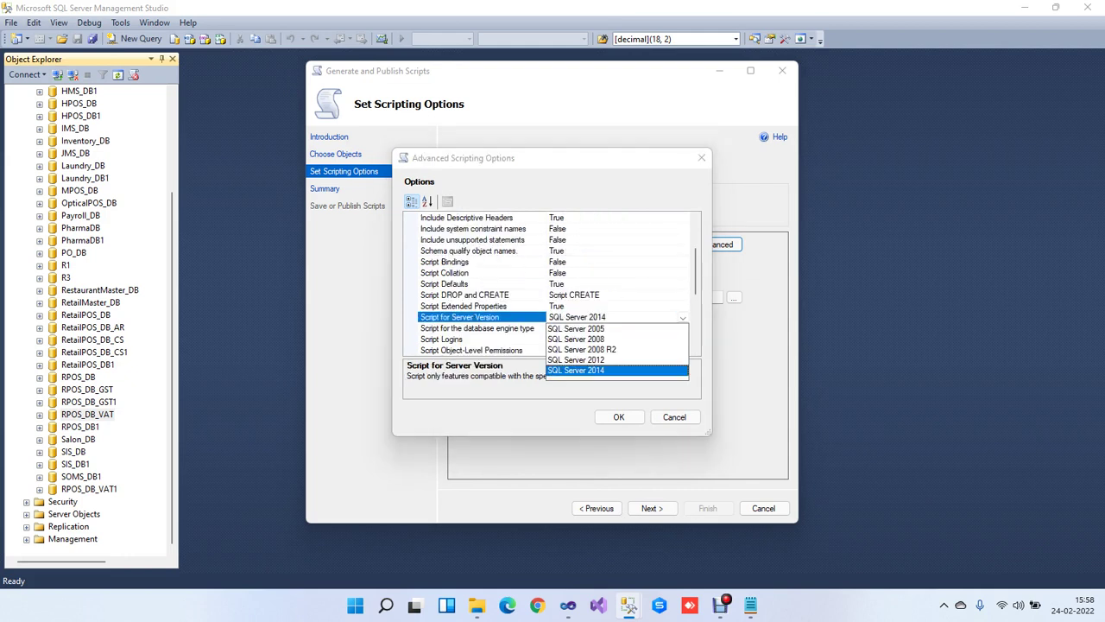
click(583, 350)
scroll(553, 285, down, 5)
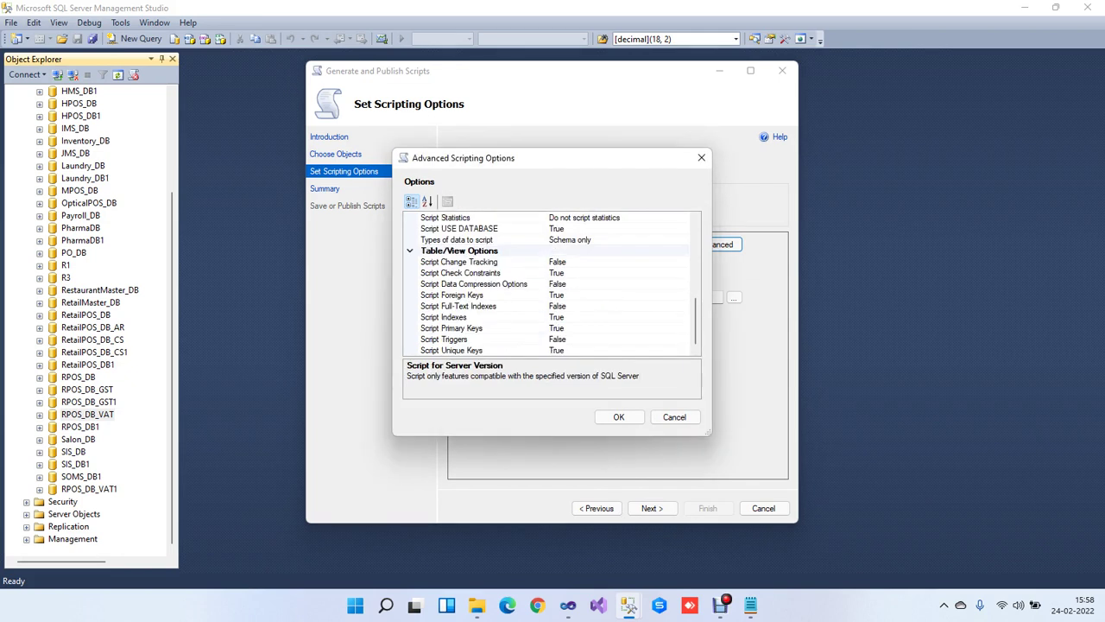
click(619, 416)
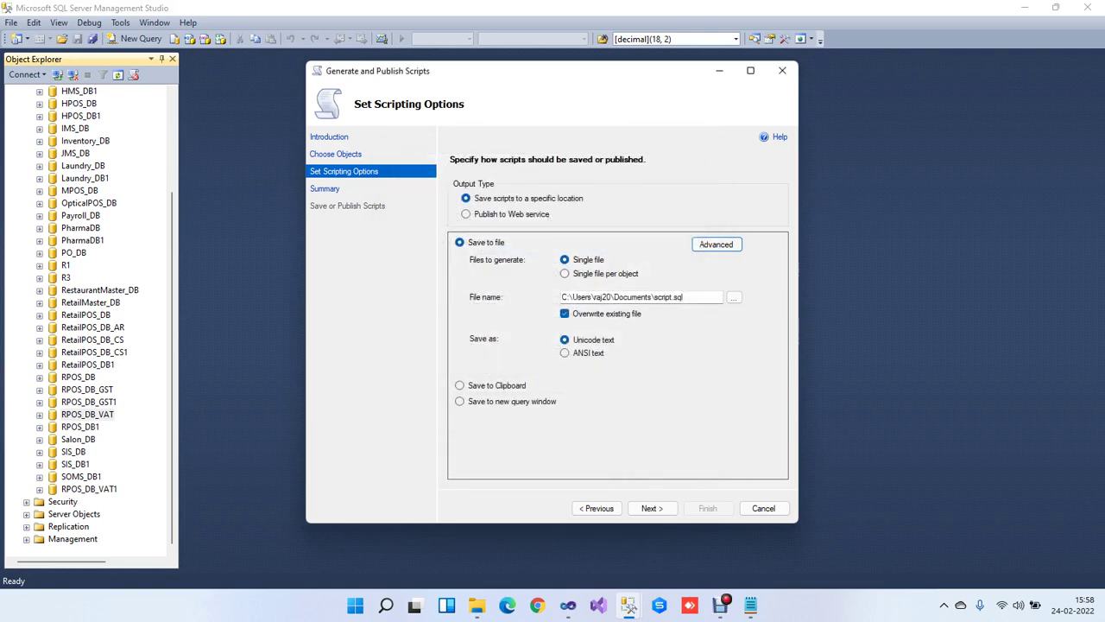
- Accept the summary, generate the schema script as script.sql in the Documents folder and finish the wizard
click(652, 508)
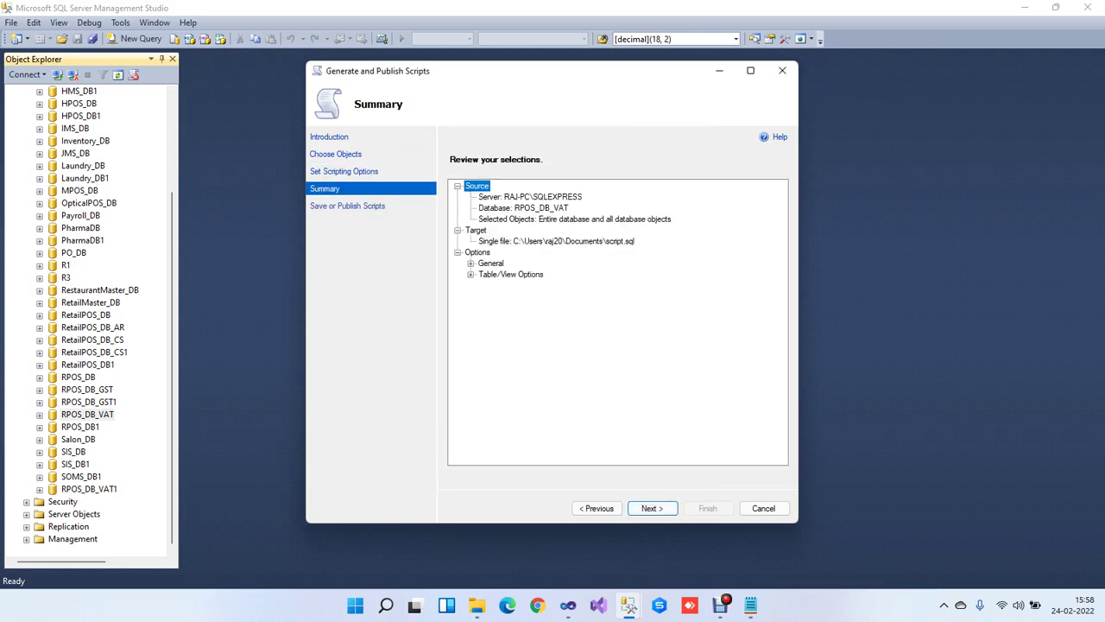
click(652, 507)
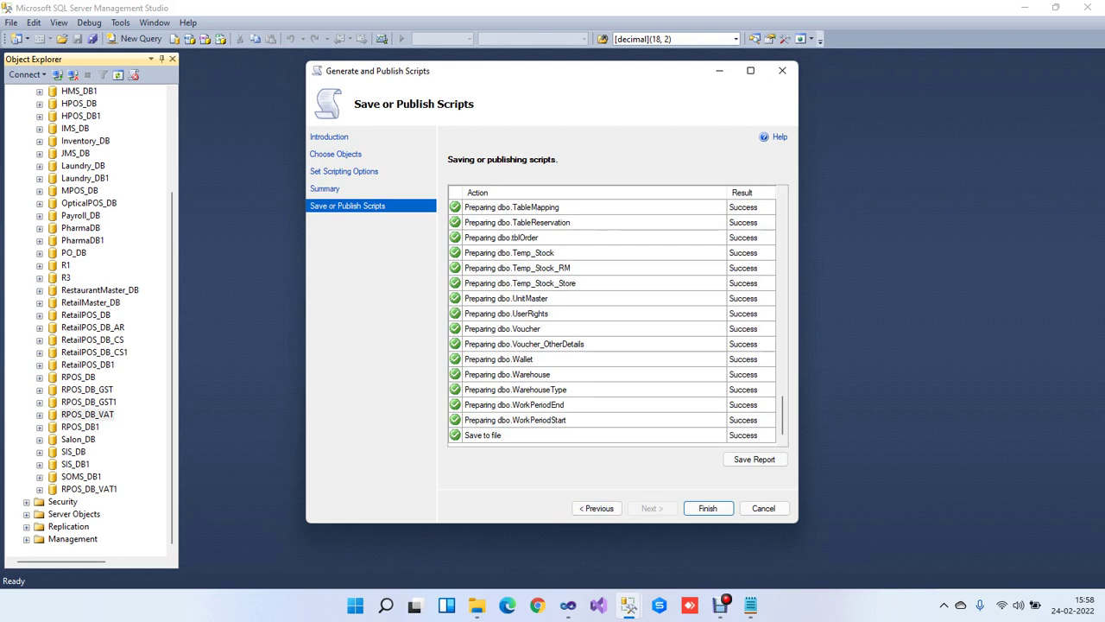
click(707, 508)
- Open the generated script.sql from the Documents folder for editing
click(11, 22)
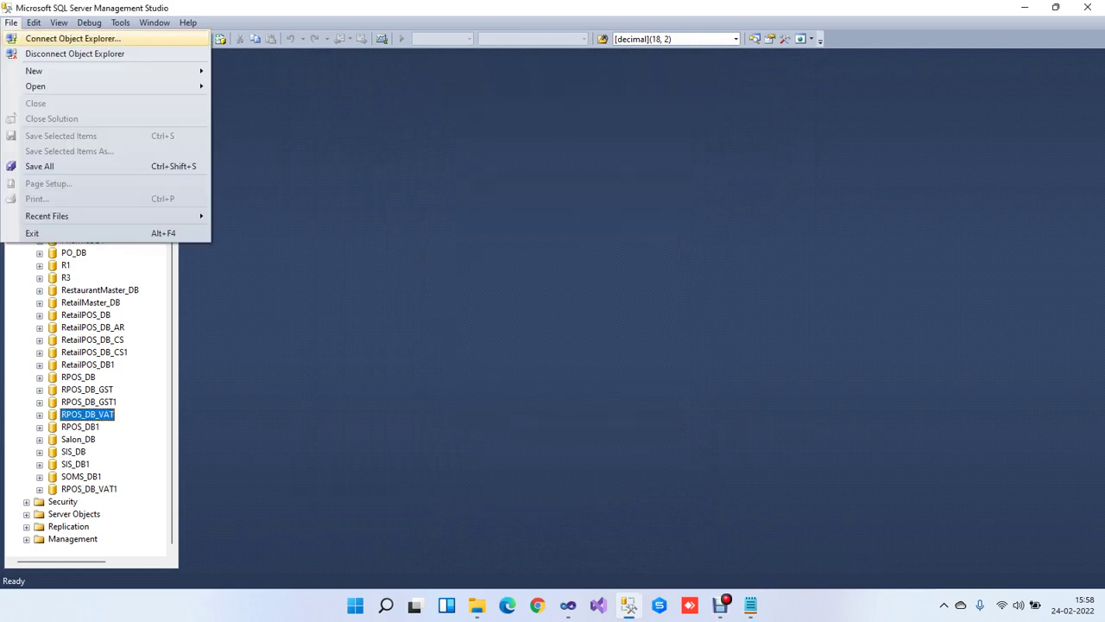
mouse_move(52, 87)
click(244, 121)
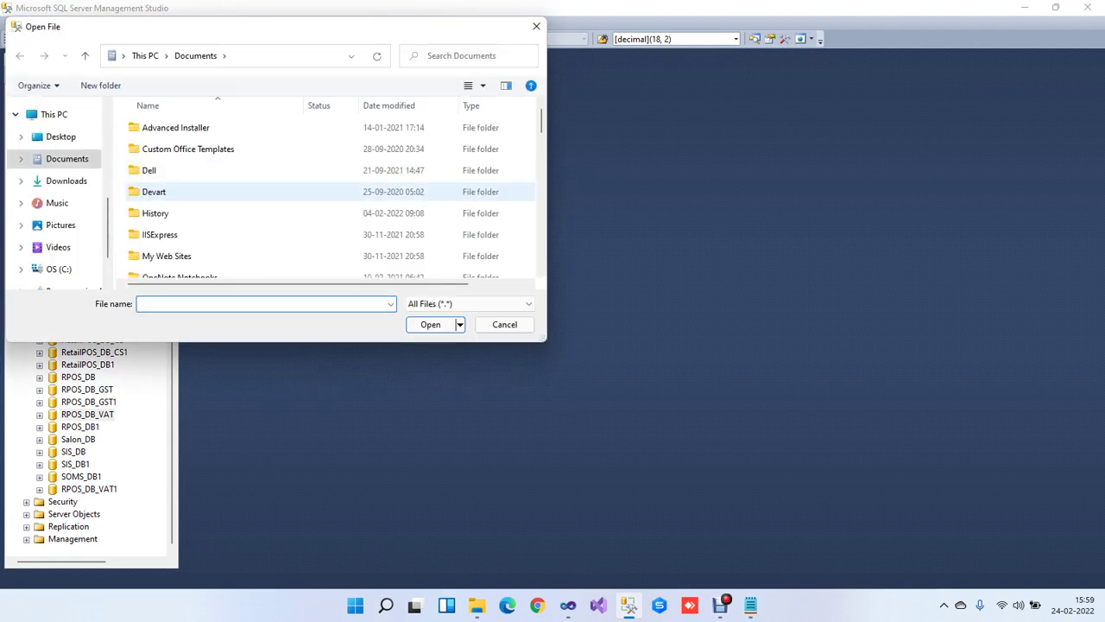
scroll(284, 197, down, 2)
scroll(328, 194, down, 4)
scroll(328, 194, up, 2)
scroll(285, 181, down, 10)
click(225, 247)
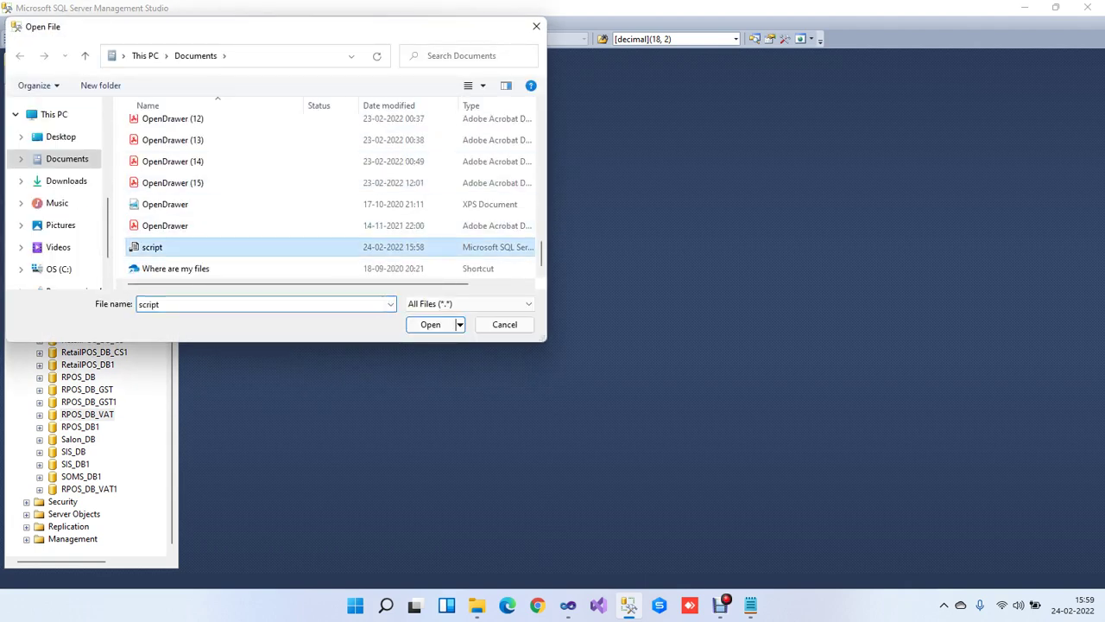
key(Return)
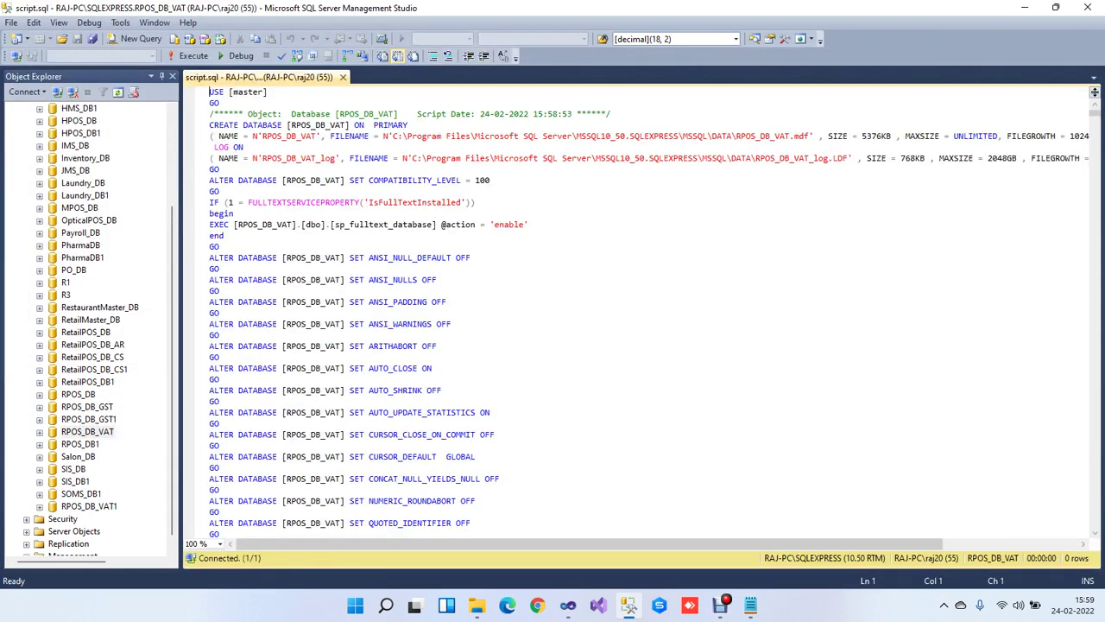
- Remove the CREATE DATABASE and ALTER DATABASE statements between the first GO and the USE [RPOS_DB_VAT] line in script.sql
scroll(639, 311, down, 16)
drag(221, 280, 210, 114)
key(BackSpace)
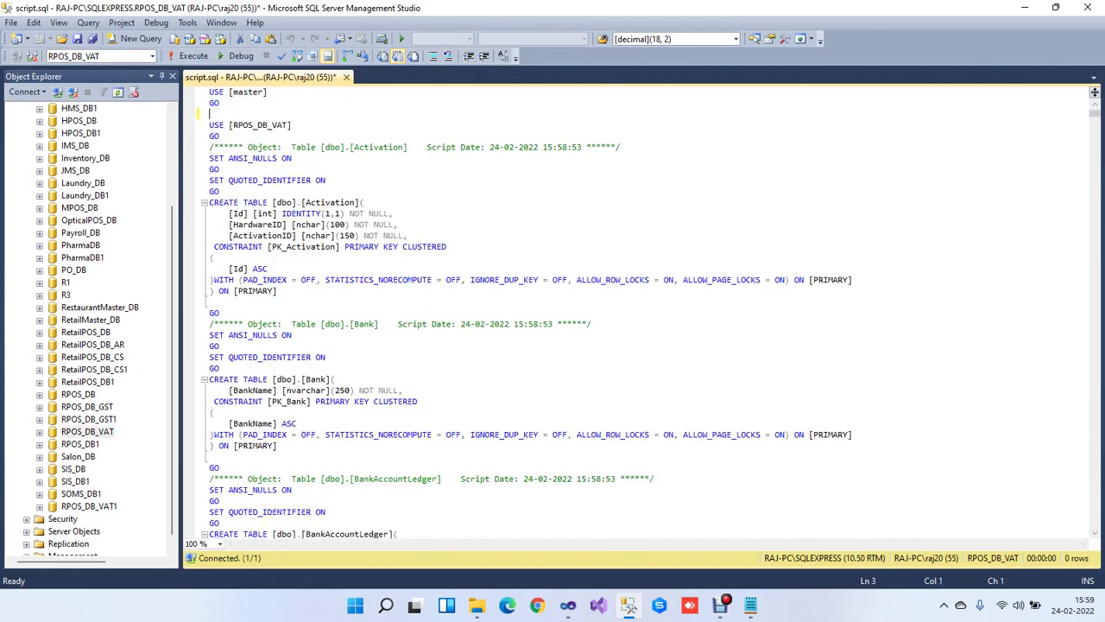
key(BackSpace)
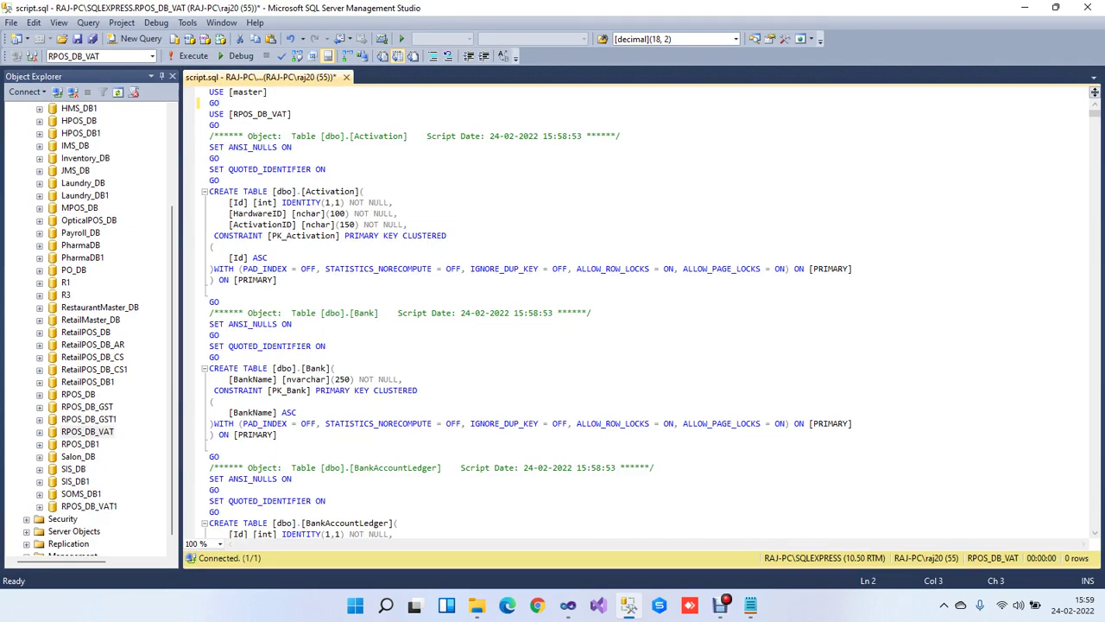
- Change the USE line's target database to [RPOS_DB_VAT1] and execute the script
click(287, 114)
text(1)
click(193, 55)
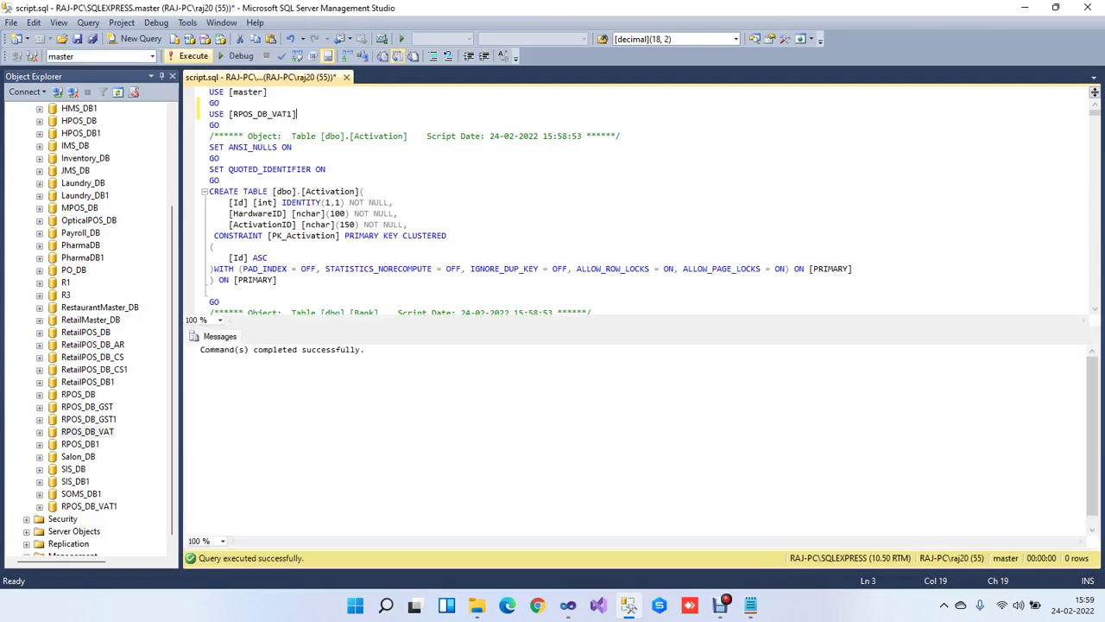
- Close script.sql and save its changes
right_click(268, 77)
click(298, 98)
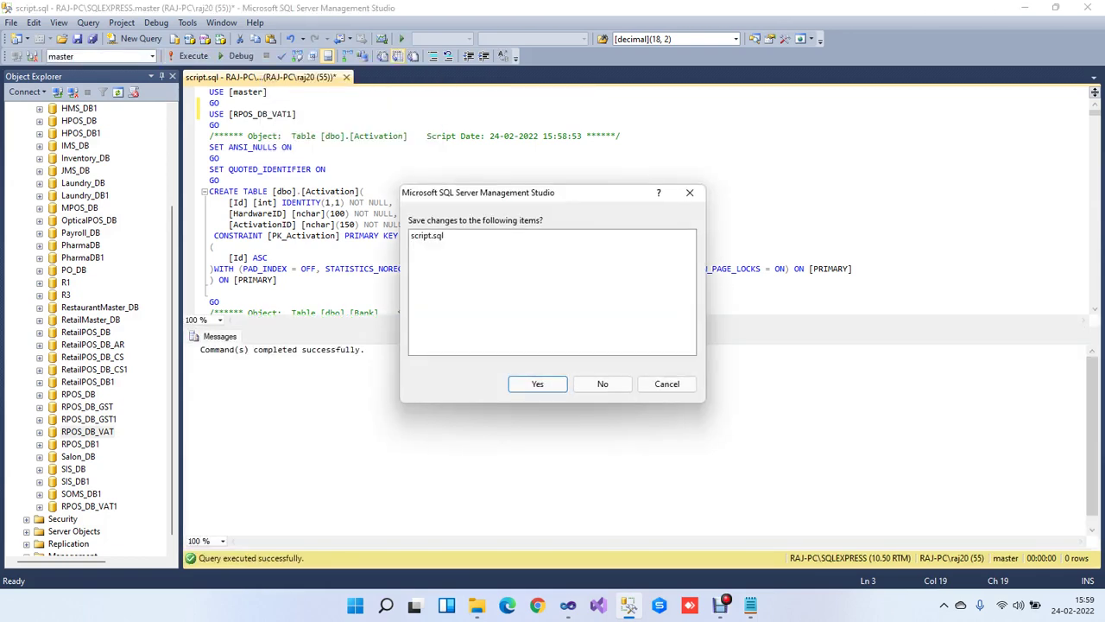
click(538, 383)
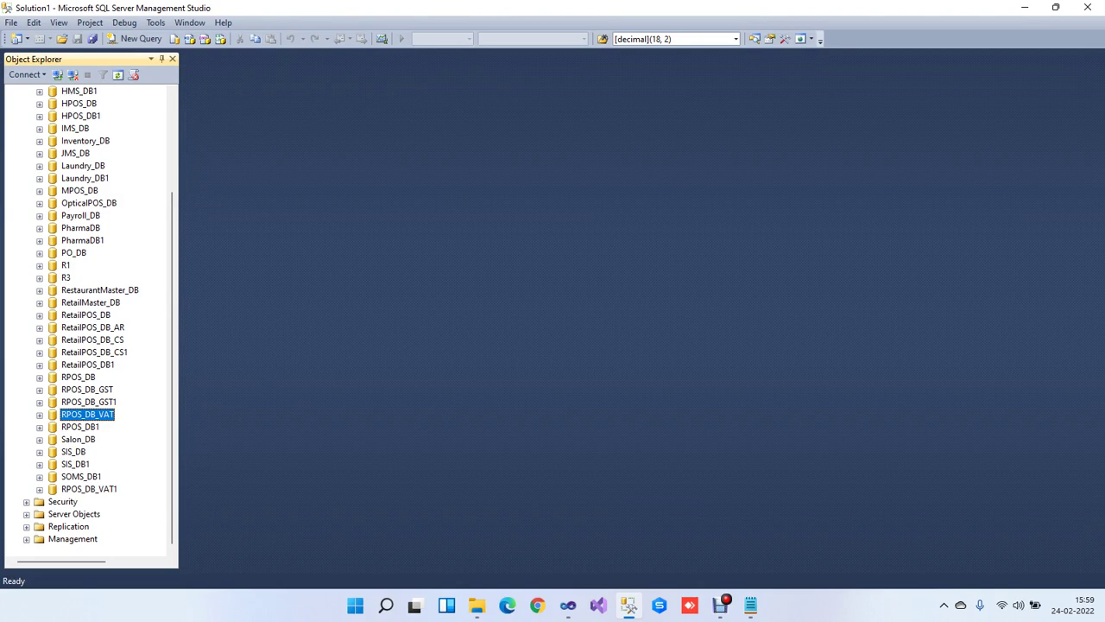
- Expand the Tables folder of RPOS_DB_VAT1 and look through its tables
click(39, 490)
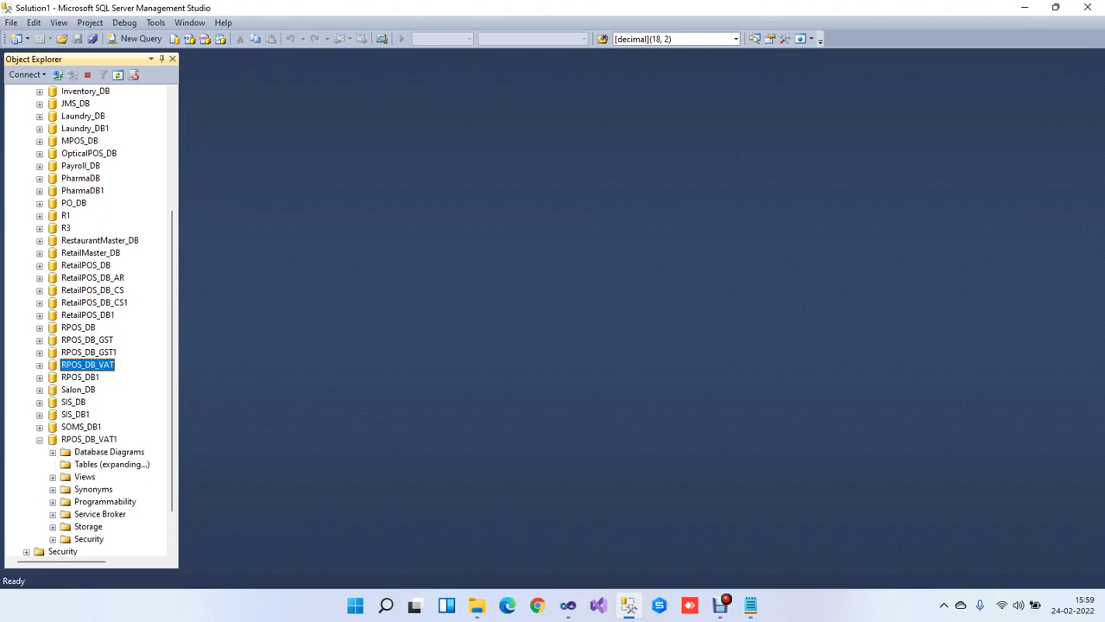
click(53, 465)
scroll(86, 320, down, 19)
scroll(87, 321, up, 20)
scroll(86, 321, down, 9)
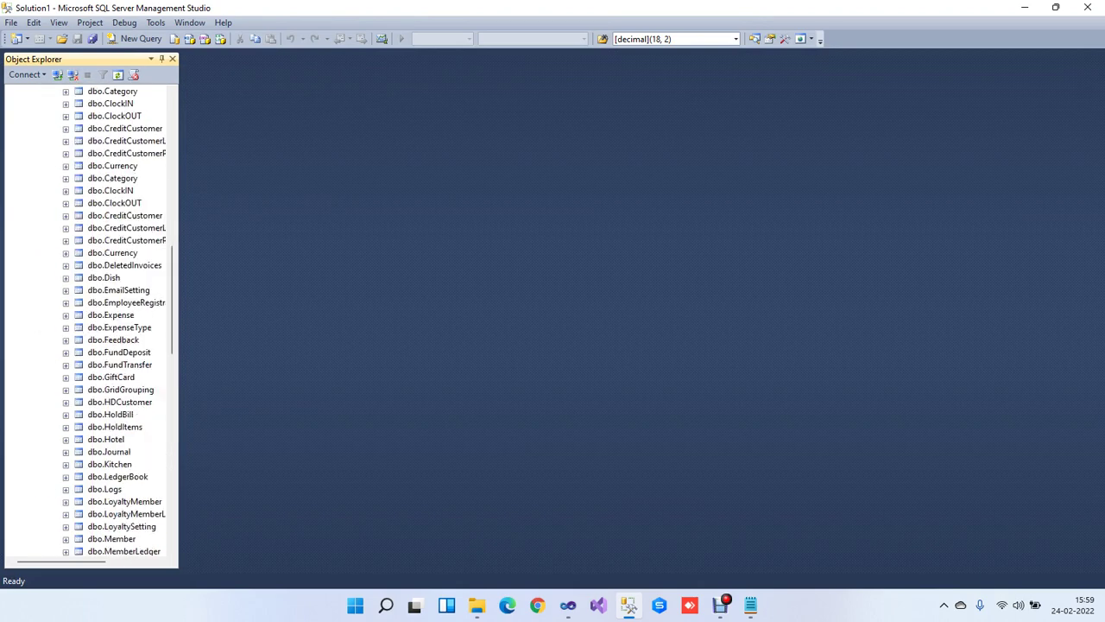
scroll(91, 319, up, 17)
scroll(90, 320, down, 5)
- Start generating scripts for RPOS_DB_VAT with only the dbo.Registration table selected, and continue to the scripting options
right_click(102, 366)
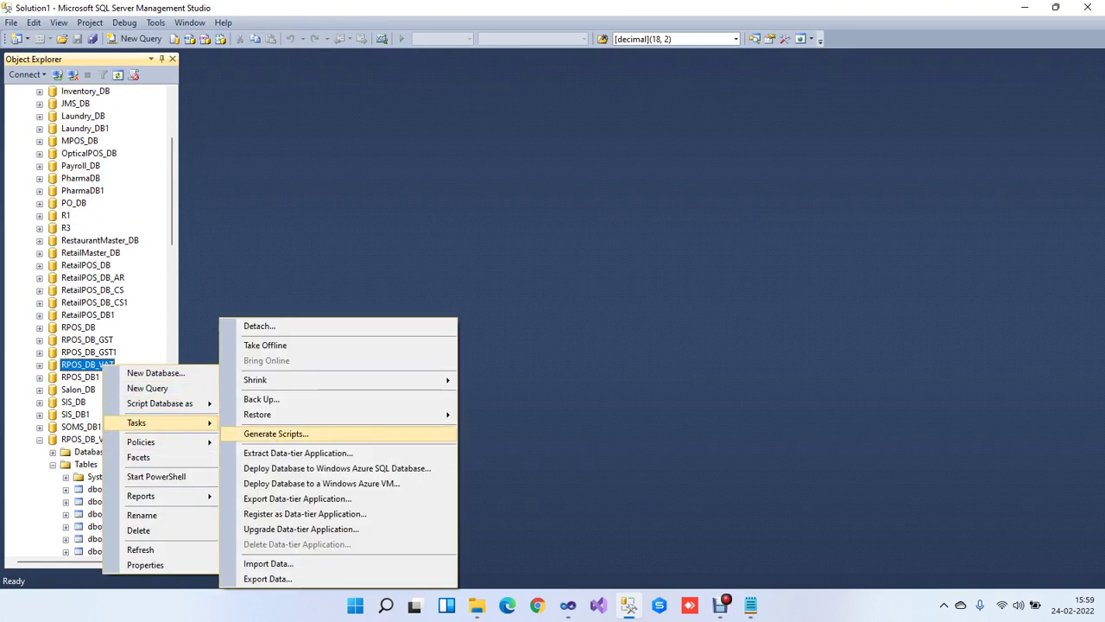
click(276, 433)
click(452, 203)
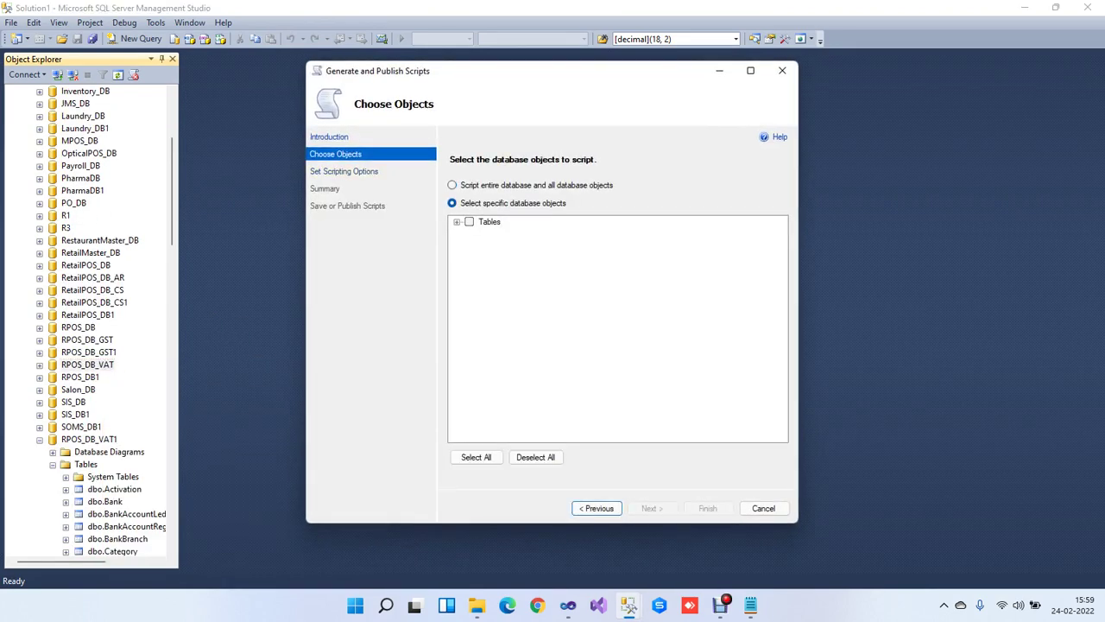
click(457, 222)
scroll(618, 329, down, 9)
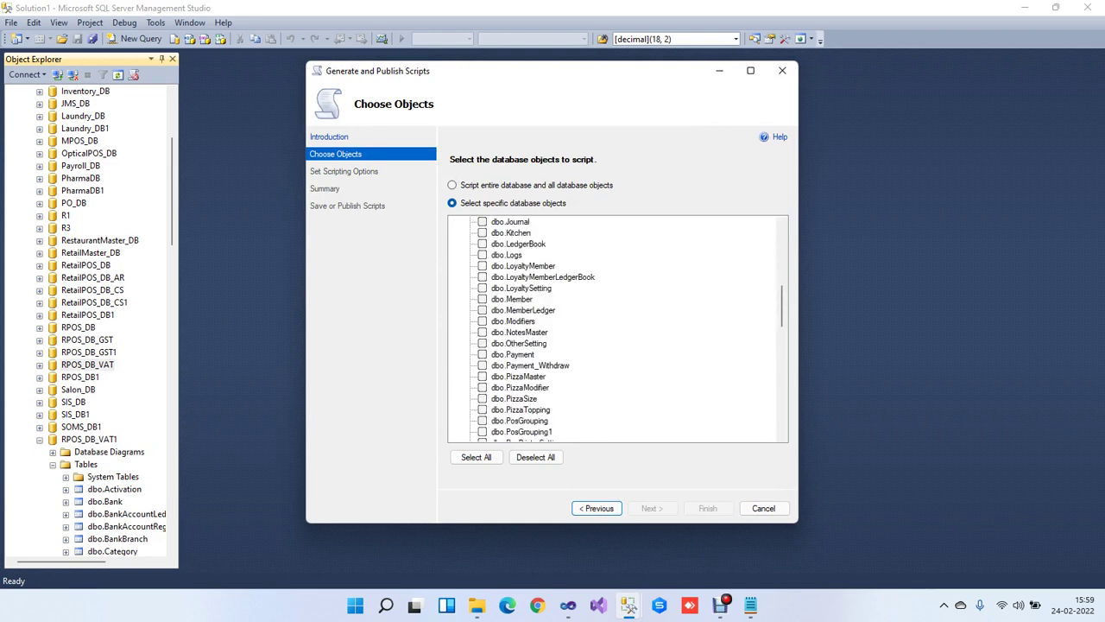
scroll(618, 328, down, 2)
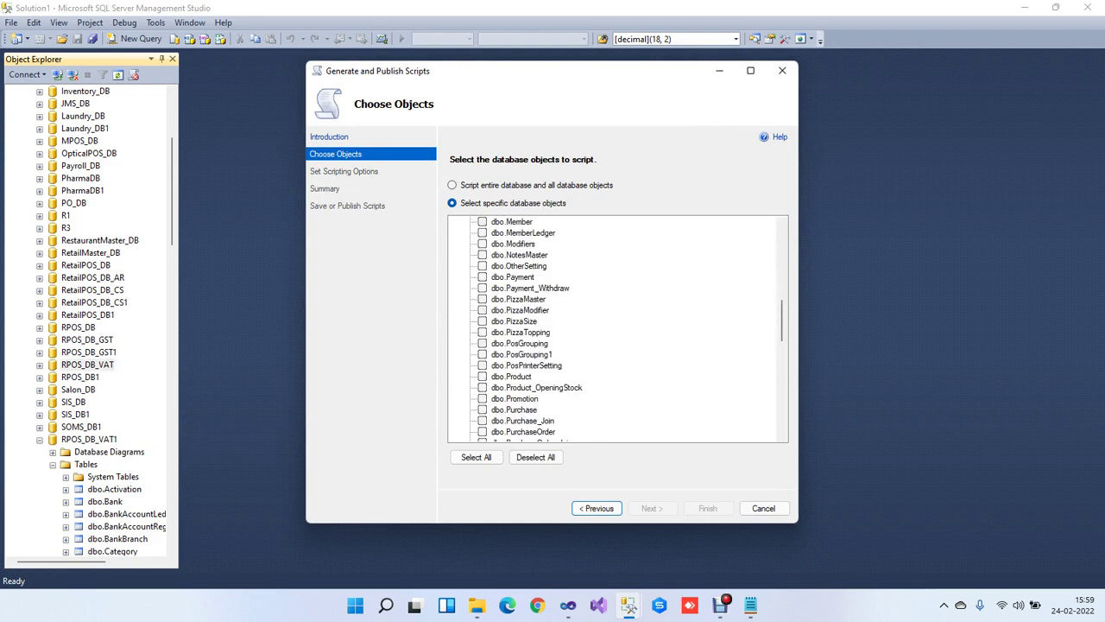
scroll(618, 328, down, 5)
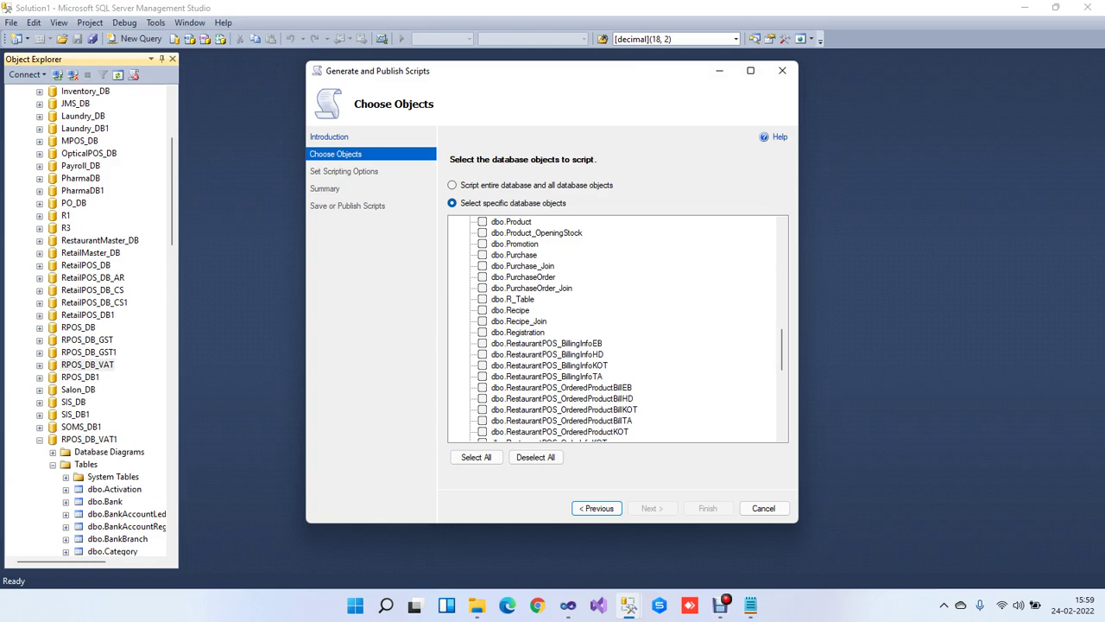
click(482, 333)
click(652, 508)
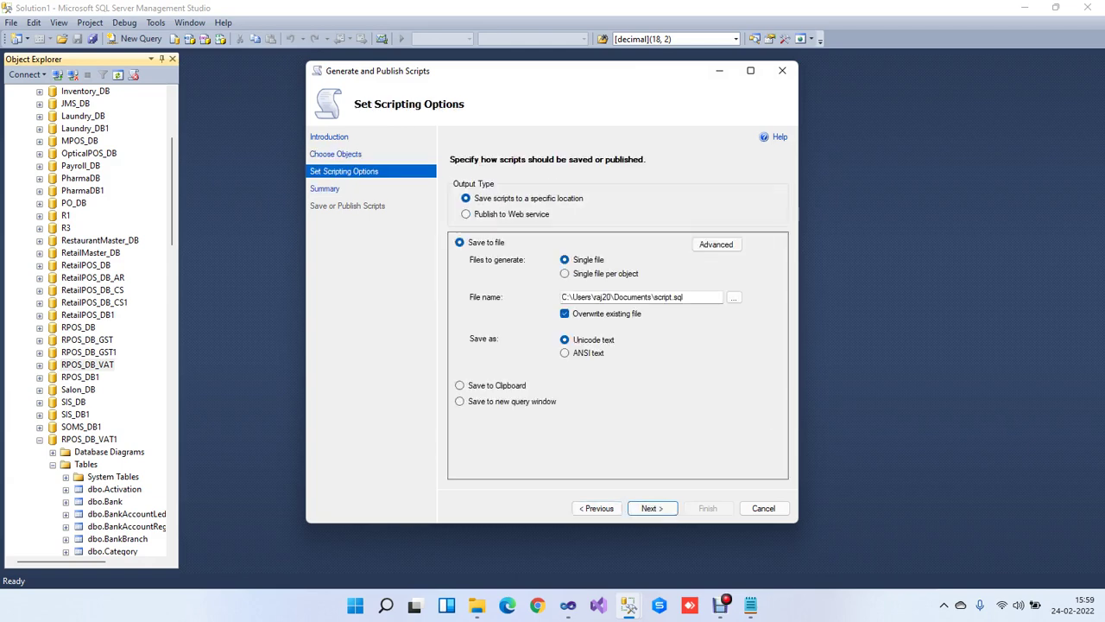
- Set the advanced scripting options to server version SQL Server 2008 R2 and data type Data only
click(716, 244)
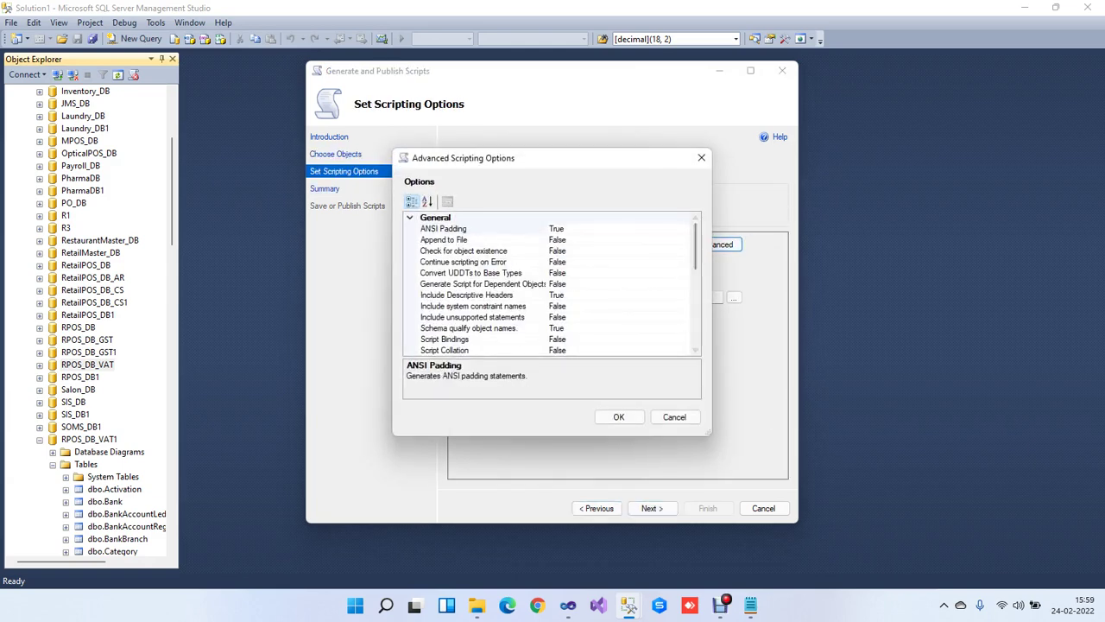
scroll(552, 283, down, 5)
click(681, 240)
click(682, 240)
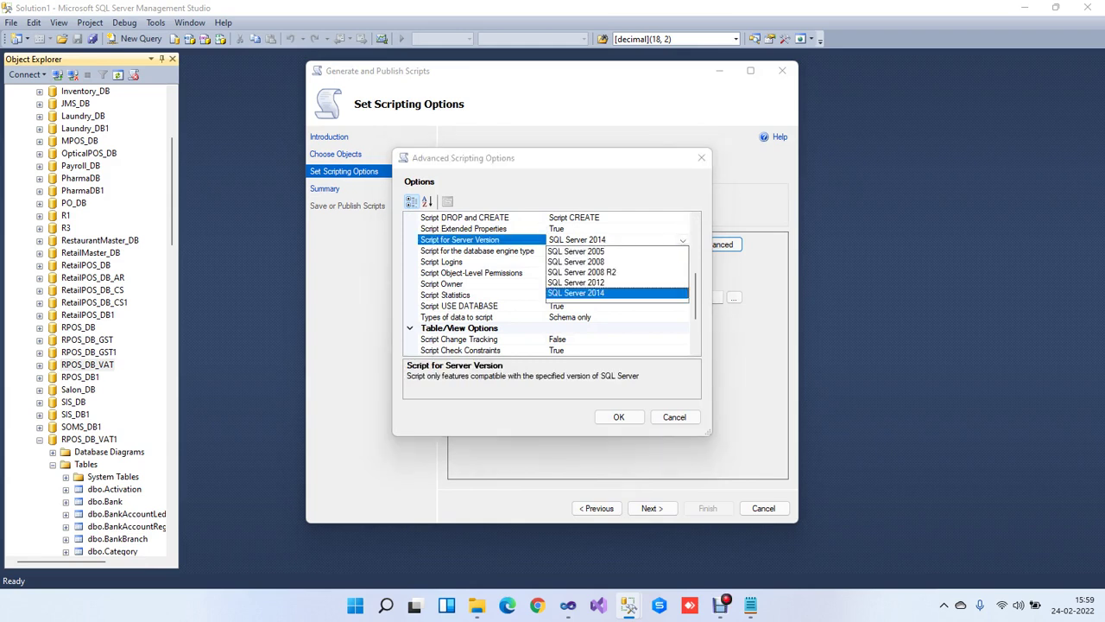
click(582, 272)
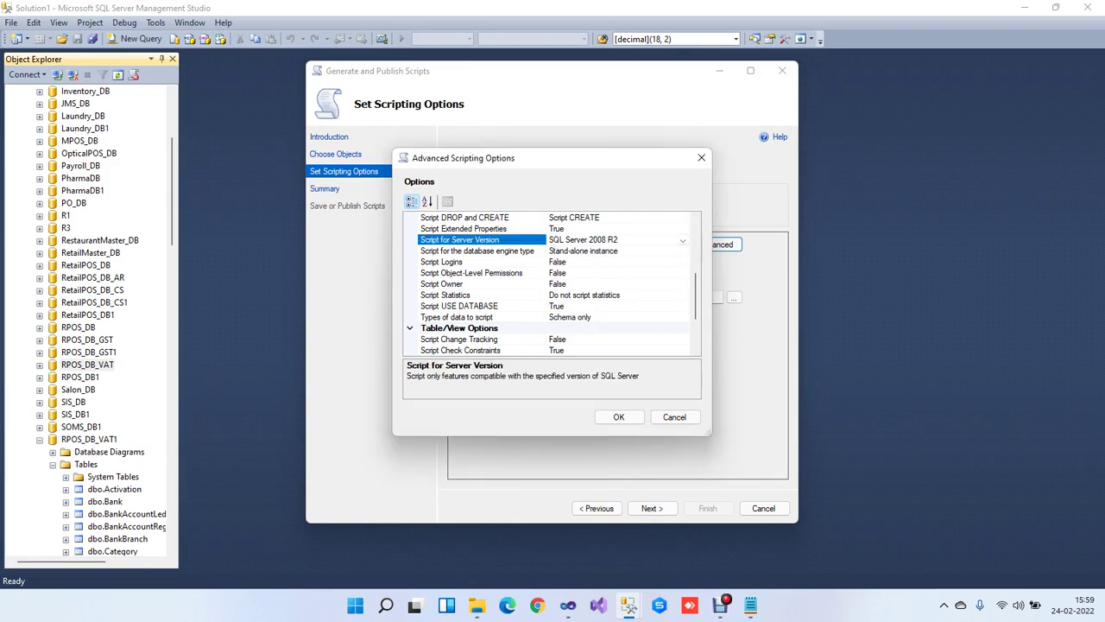
click(682, 316)
click(683, 317)
click(563, 328)
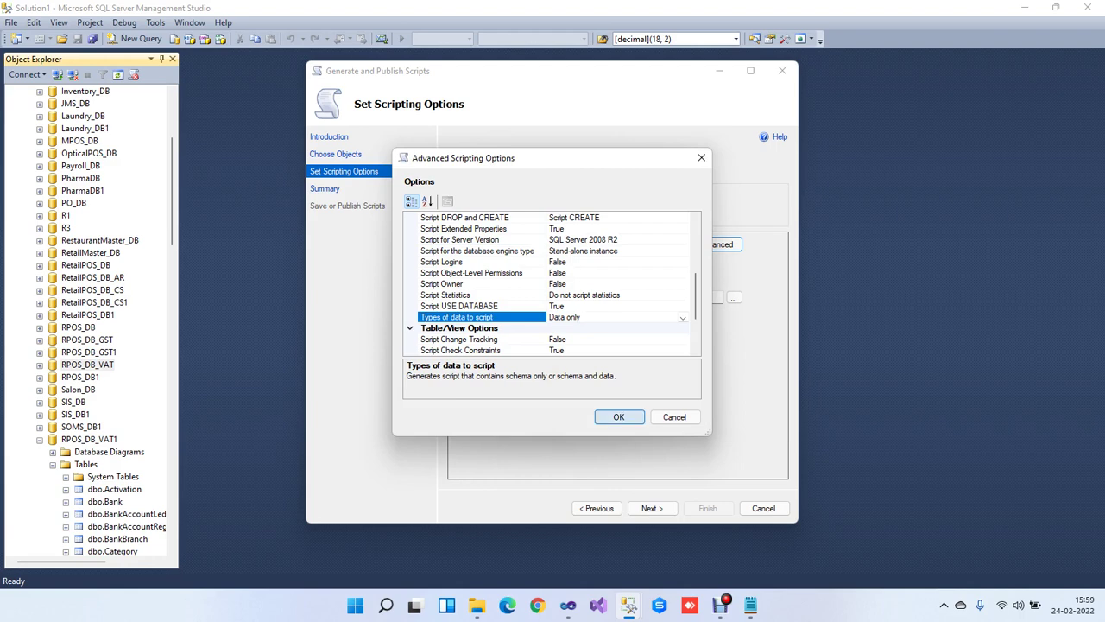
click(619, 417)
- Generate the Registration data script to script.sql and finish the wizard
click(652, 508)
click(652, 508)
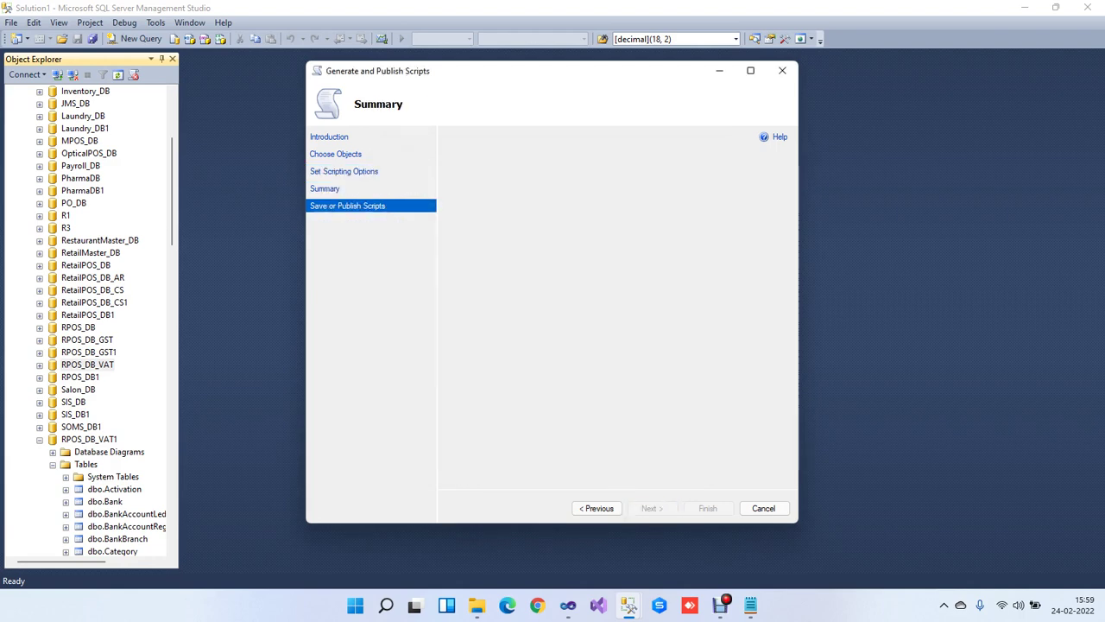
click(708, 508)
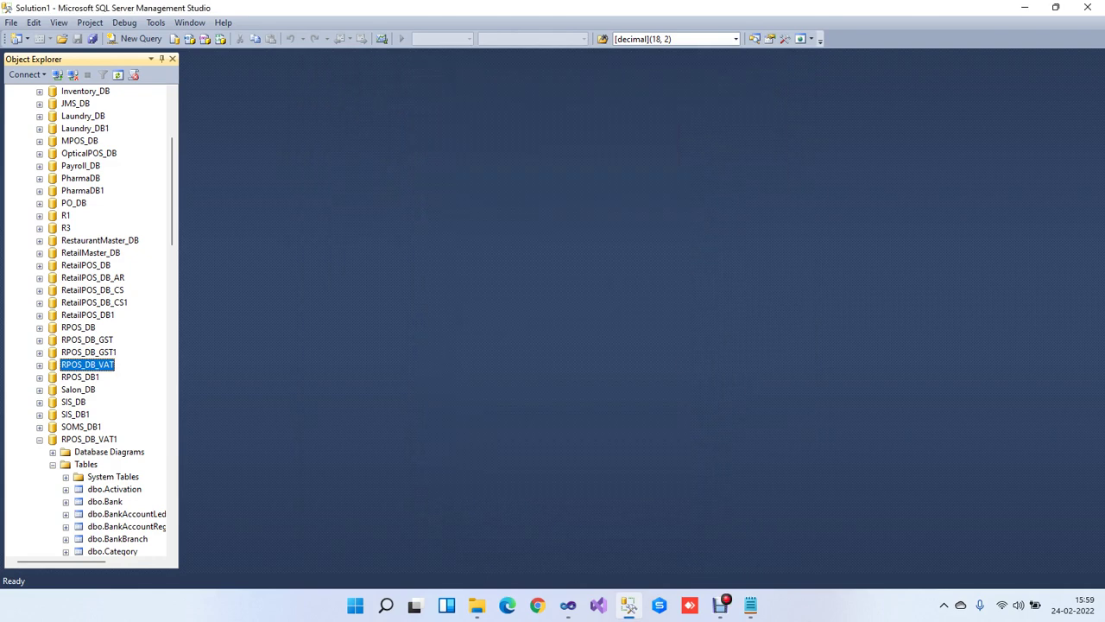
- Open the script file from the Documents folder in the query editor
click(11, 23)
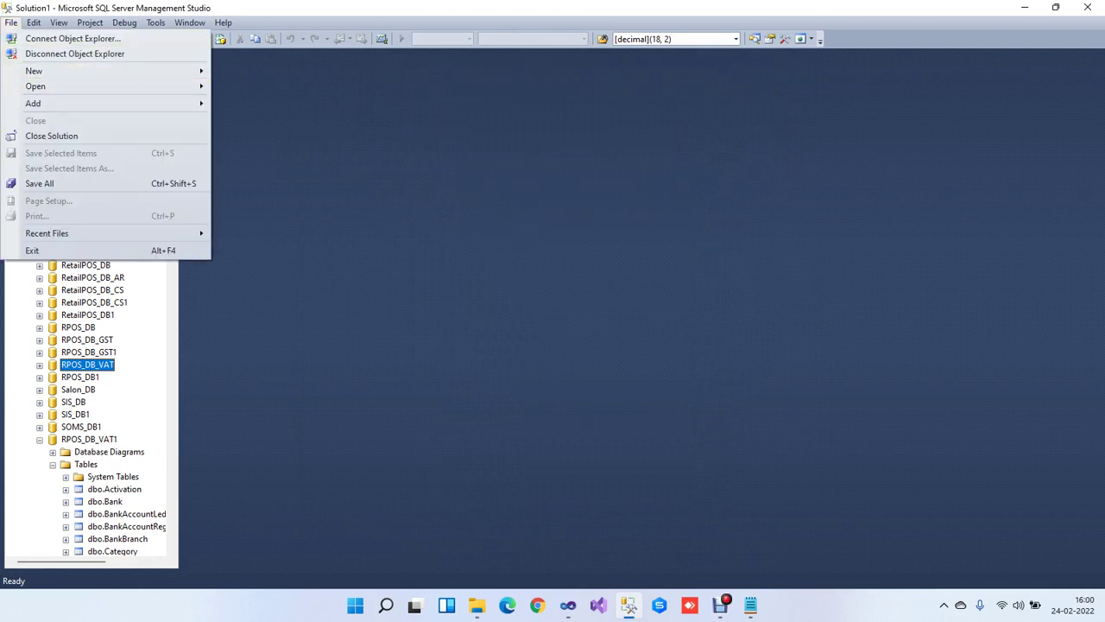
mouse_move(104, 86)
click(246, 120)
scroll(259, 203, down, 8)
scroll(259, 225, down, 5)
click(152, 247)
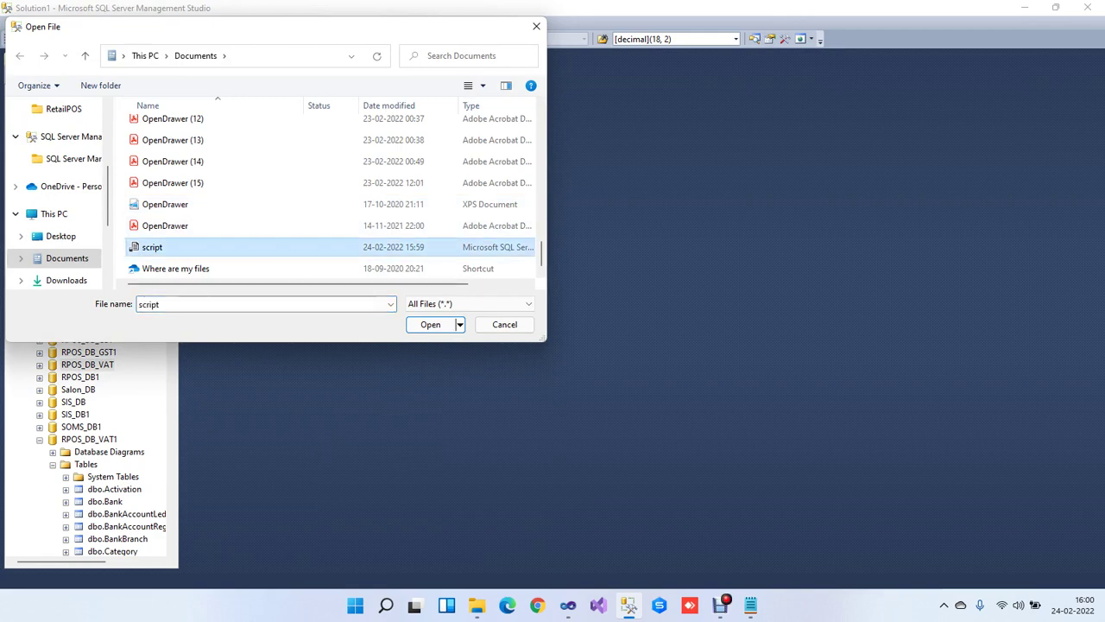
click(430, 325)
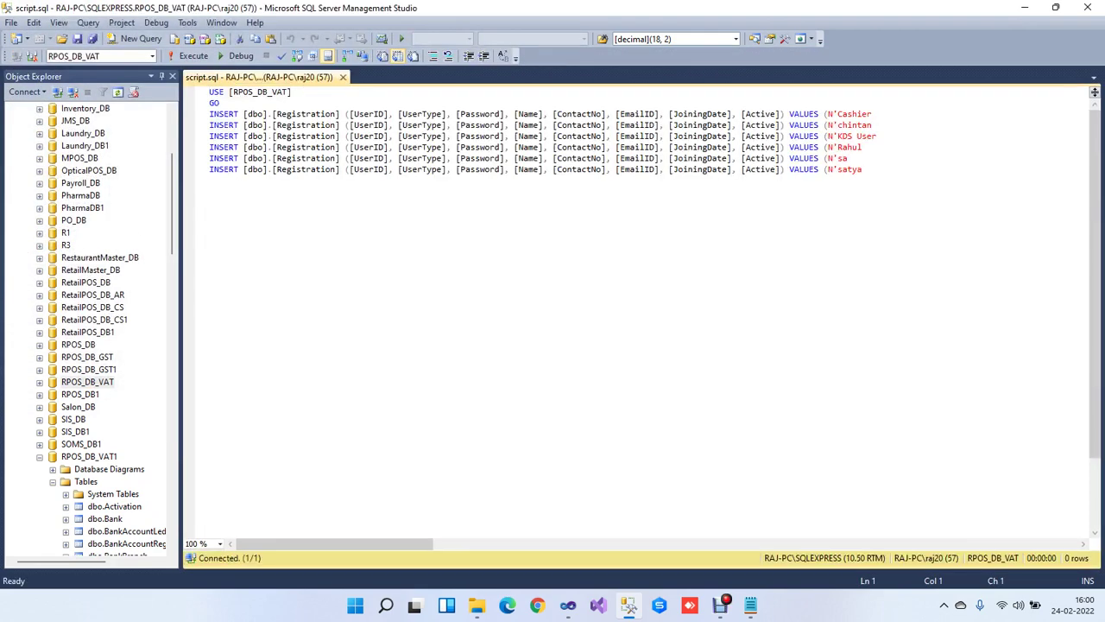
- Point the USE line of the Registration data script to [RPOS_DB_VAT1] and execute it
click(287, 93)
text(1)
click(210, 181)
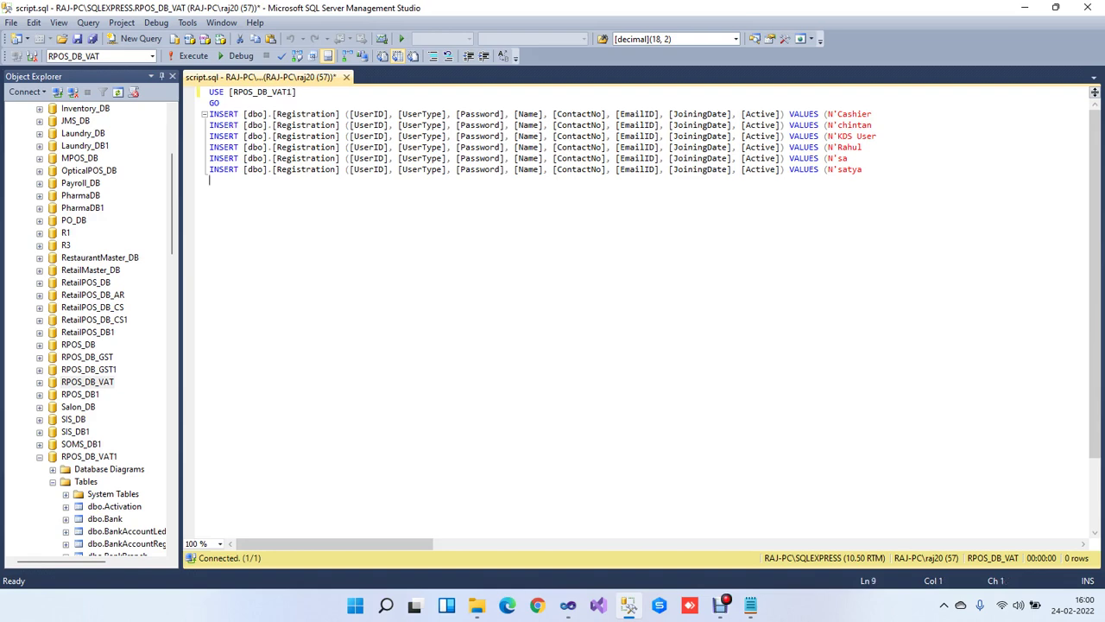
click(190, 57)
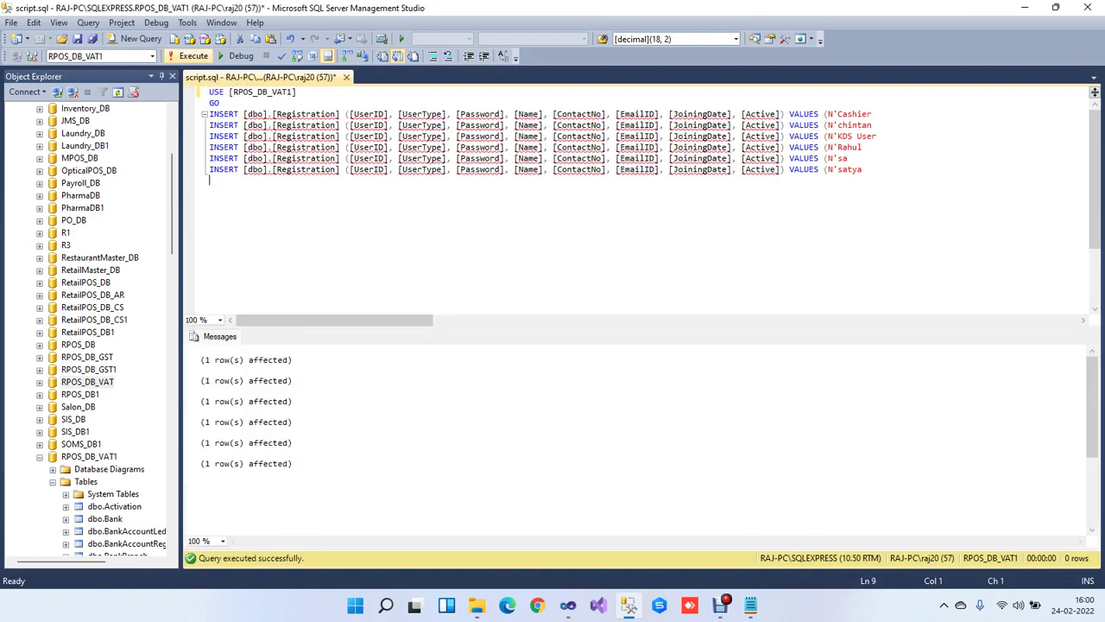
- Find the dbo.Registration table in RPOS_DB_VAT1 and open its rows to check the inserted data
scroll(90, 332, down, 20)
scroll(90, 332, up, 20)
scroll(86, 328, down, 7)
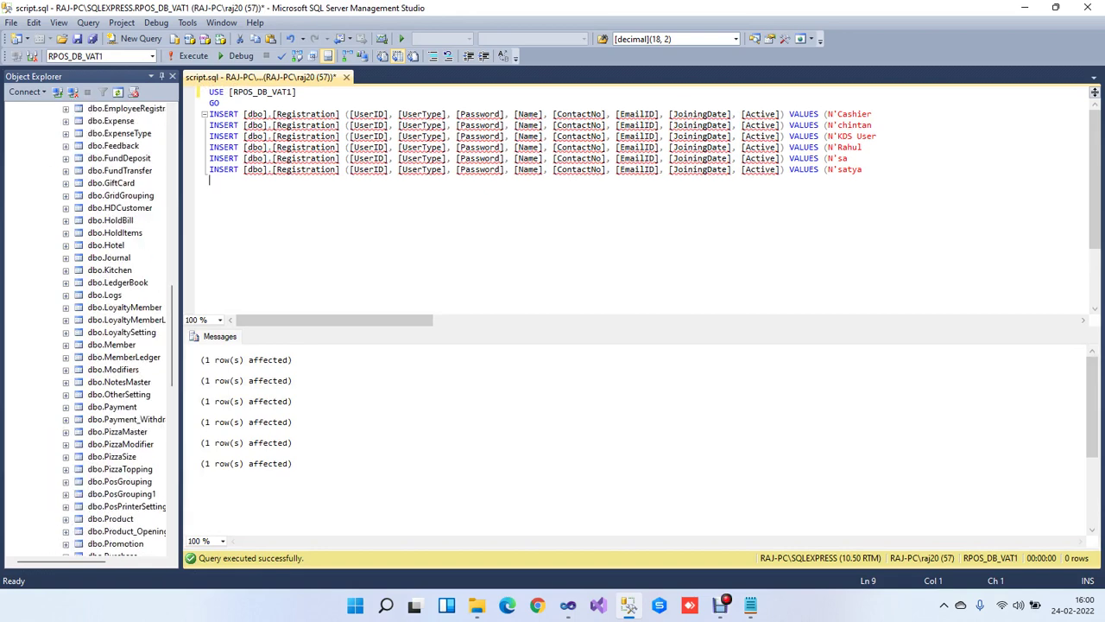
scroll(86, 329, down, 2)
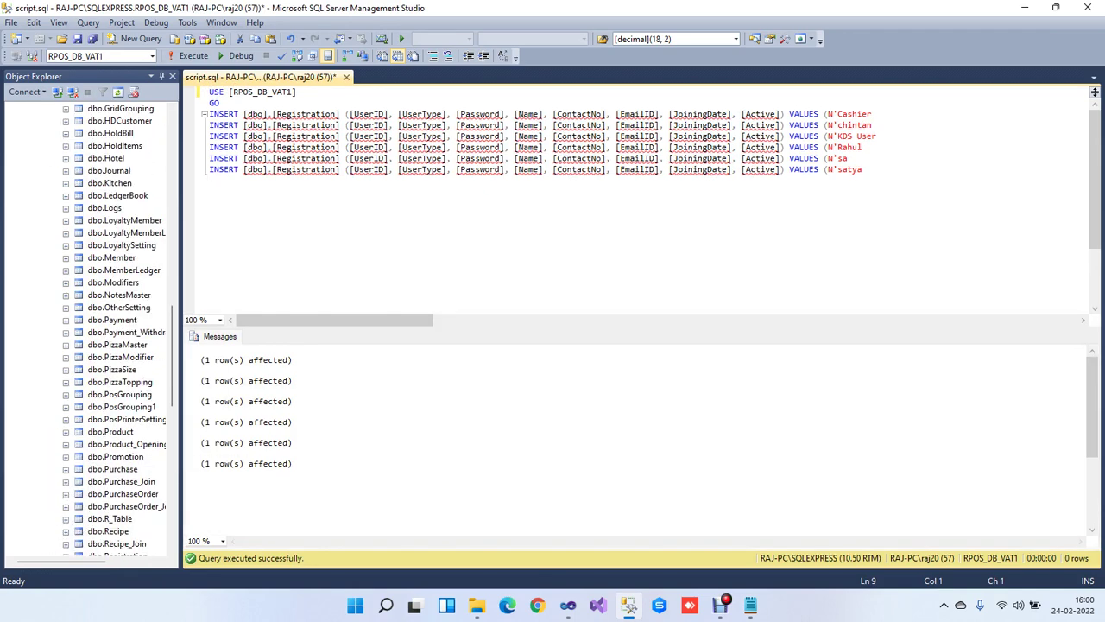
scroll(86, 328, down, 2)
right_click(118, 469)
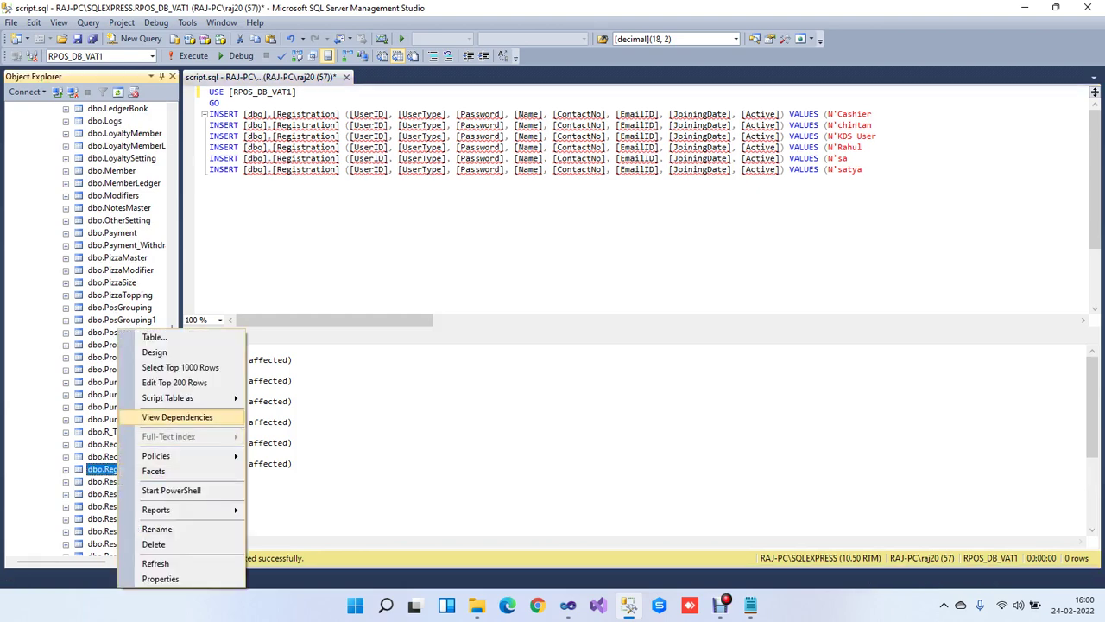
key(Escape)
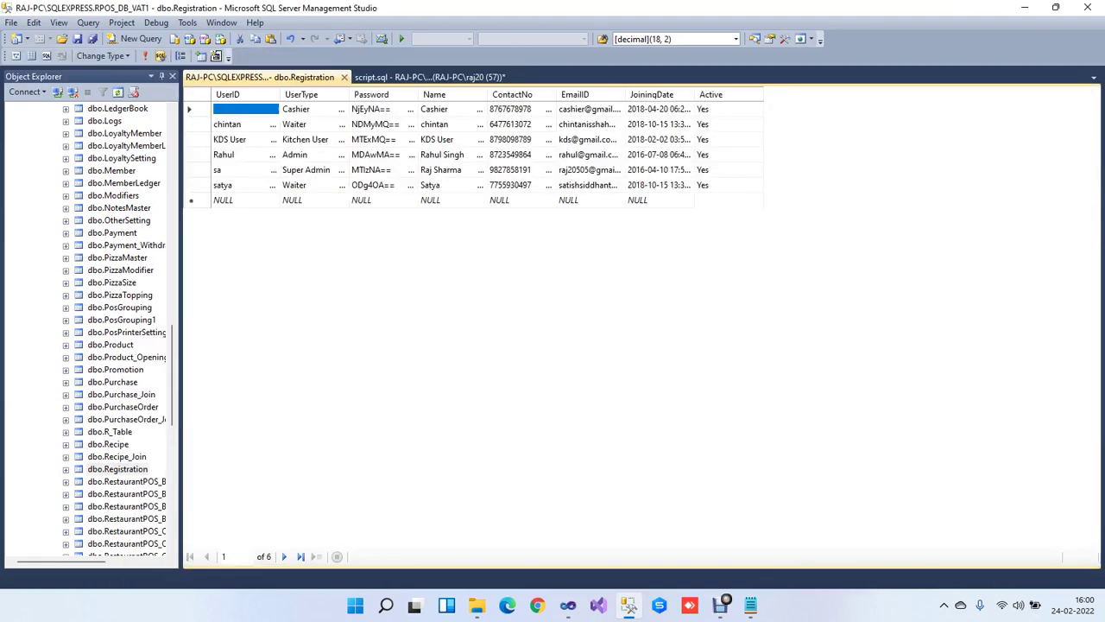
- Start generating scripts for the entire RPOS_DB_VAT1 database with all its objects, and continue to the scripting options
scroll(86, 328, up, 15)
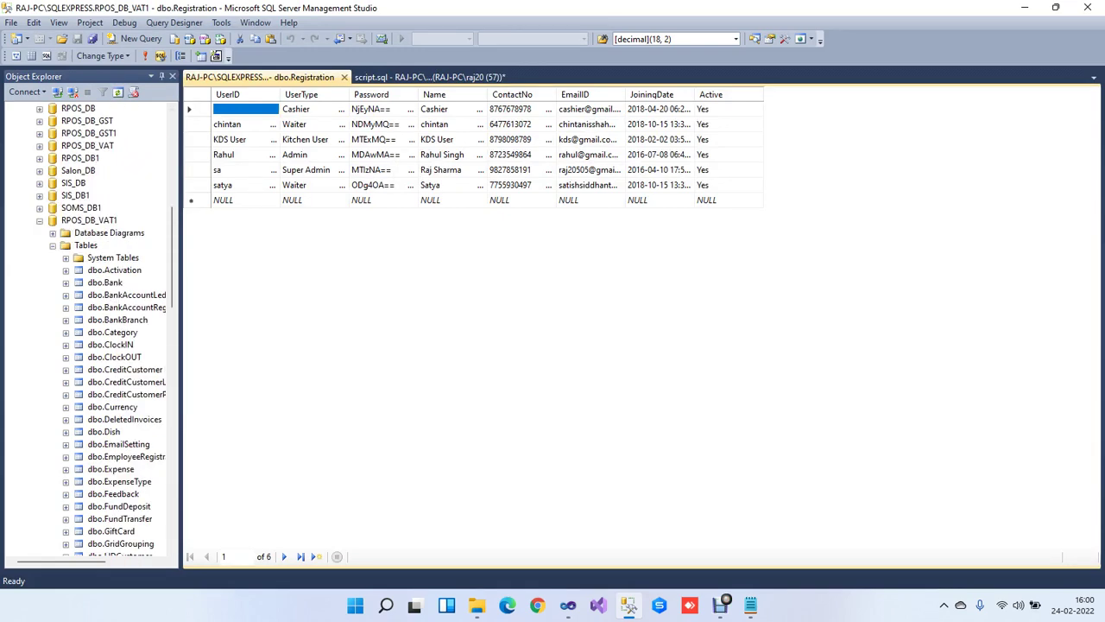
right_click(88, 220)
mouse_move(121, 280)
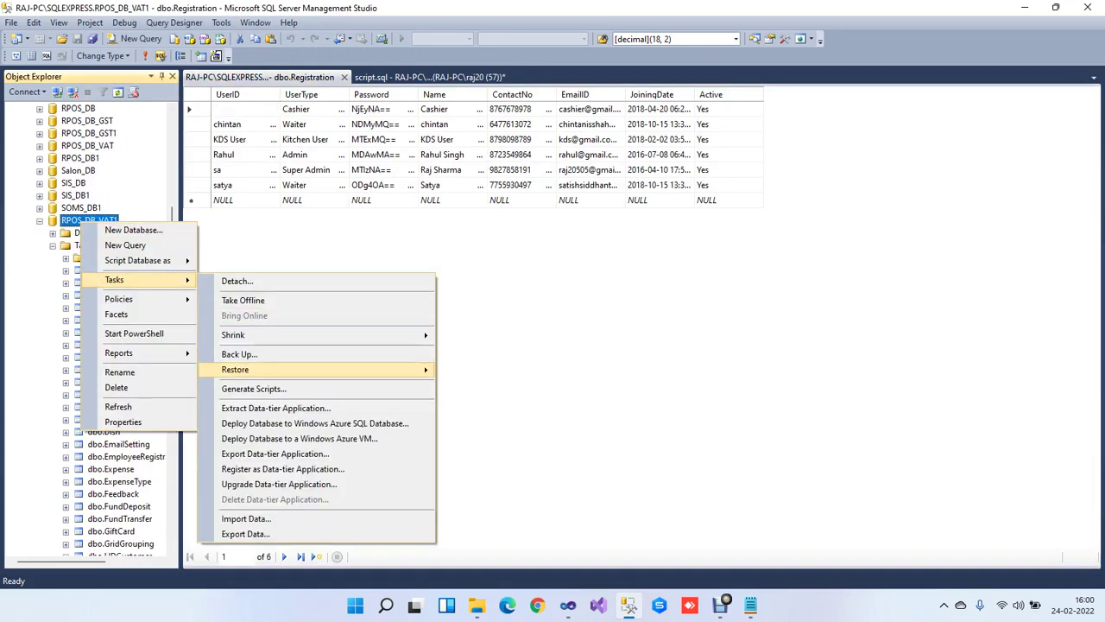
click(253, 388)
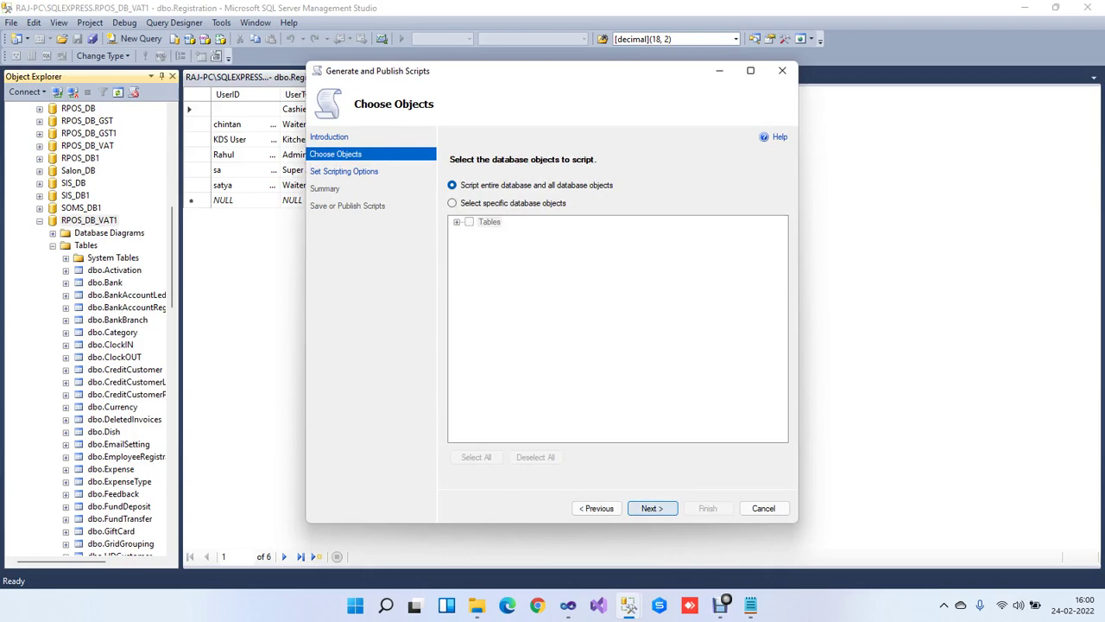
click(652, 508)
- Set the advanced scripting options to data type Schema and data and server version SQL Server 2008 R2
click(715, 244)
scroll(553, 285, down, 8)
click(604, 240)
click(682, 240)
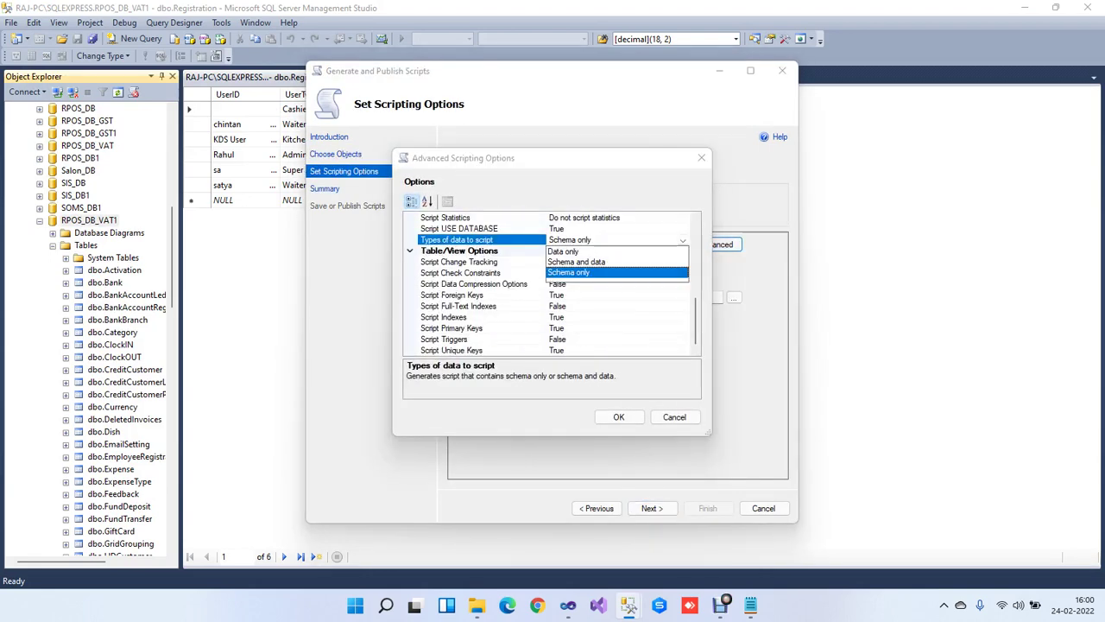
click(573, 262)
scroll(573, 285, up, 5)
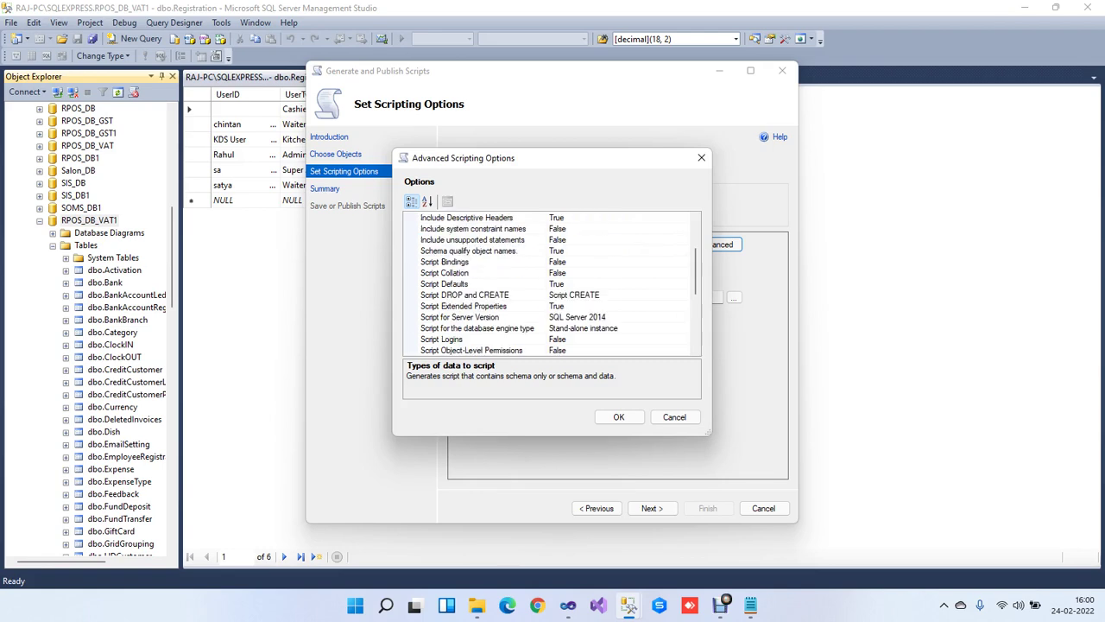
click(674, 317)
click(683, 318)
click(583, 350)
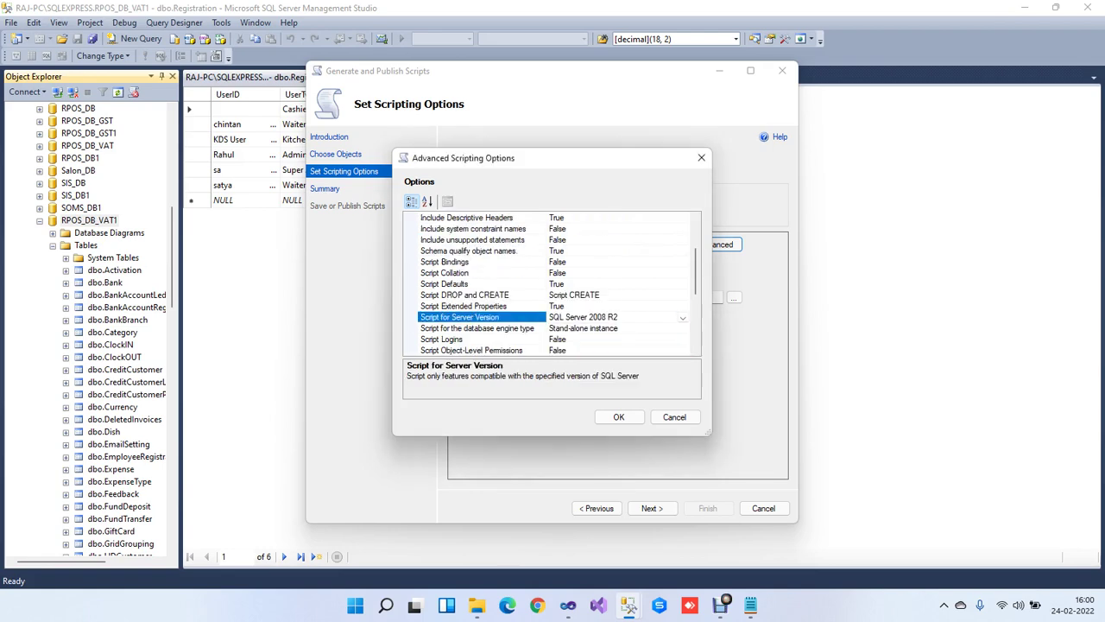
click(618, 417)
- Name the output file BlankDBscript.sql in the Documents folder, generate the script and finish the wizard
click(654, 297)
text(BlankDBscript.sql)
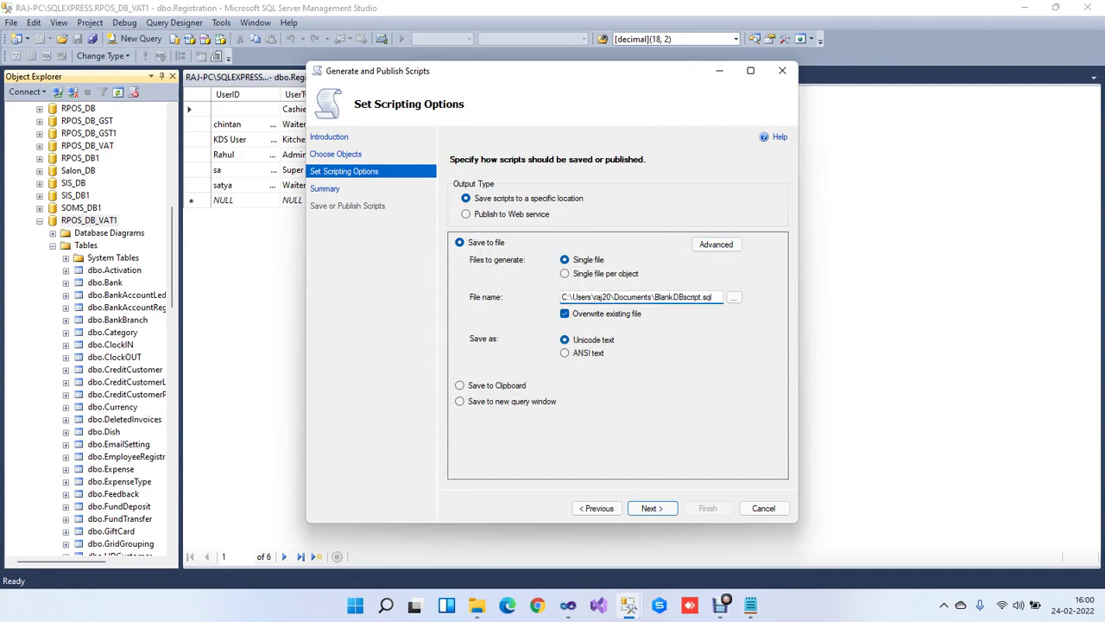
drag(714, 297, 655, 297)
click(652, 508)
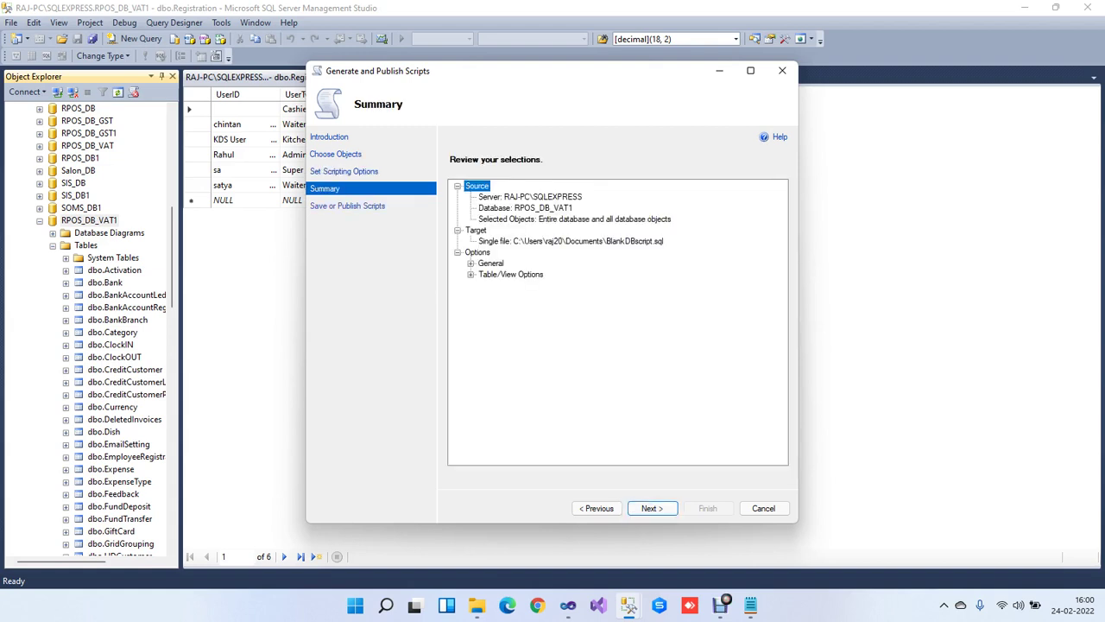
click(652, 508)
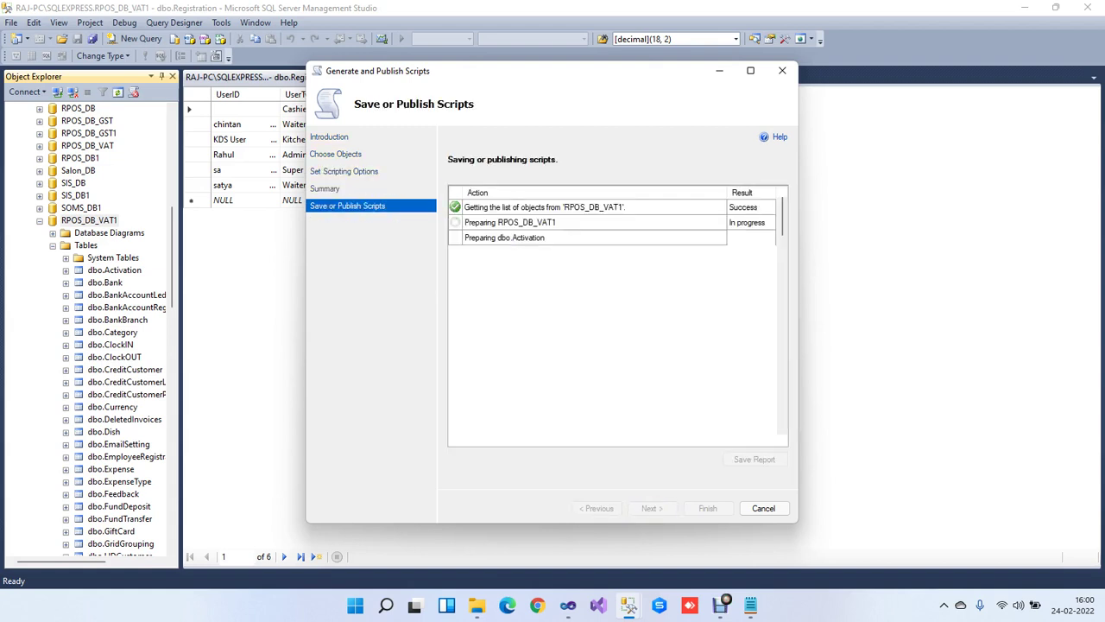
key(Return)
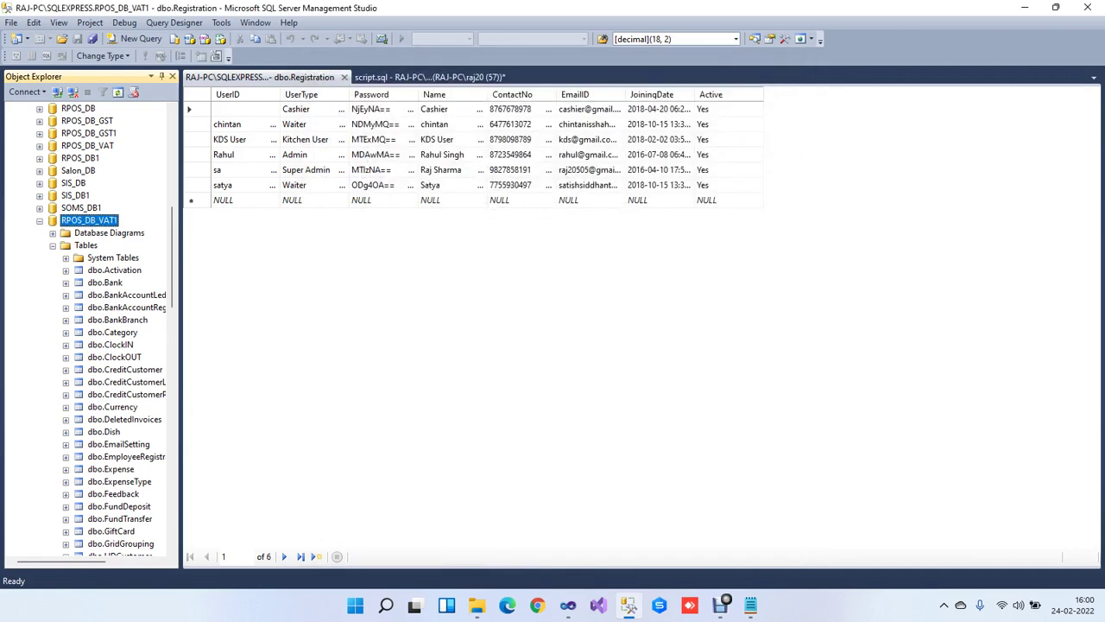
- Close SQL Server Management Studio without saving script.sql, and refresh the Documents folder in File Explorer
click(1088, 8)
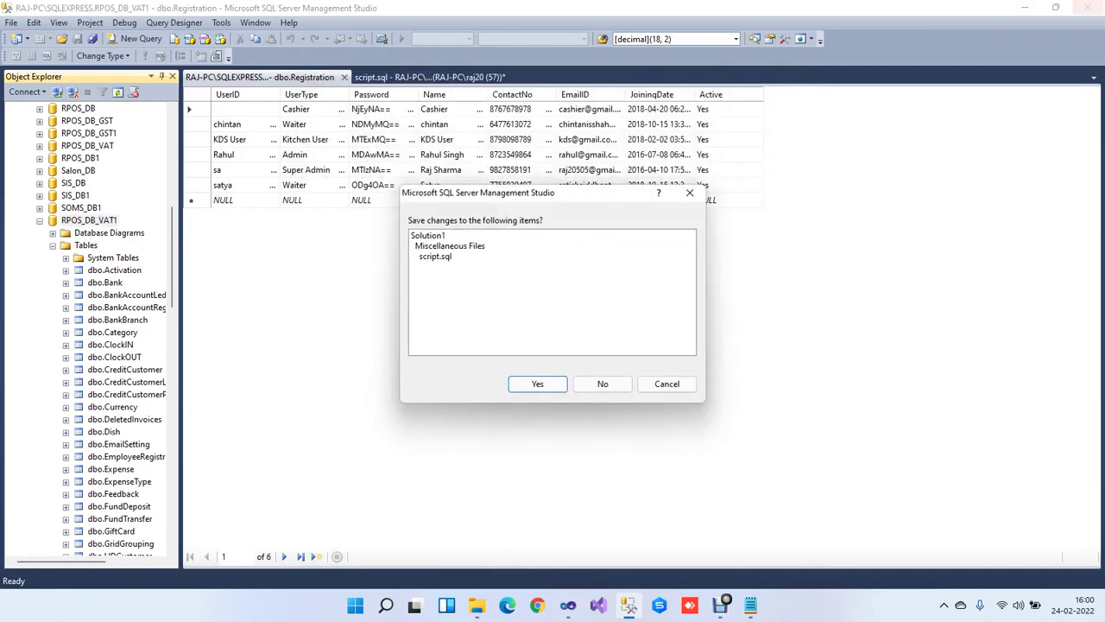
click(603, 384)
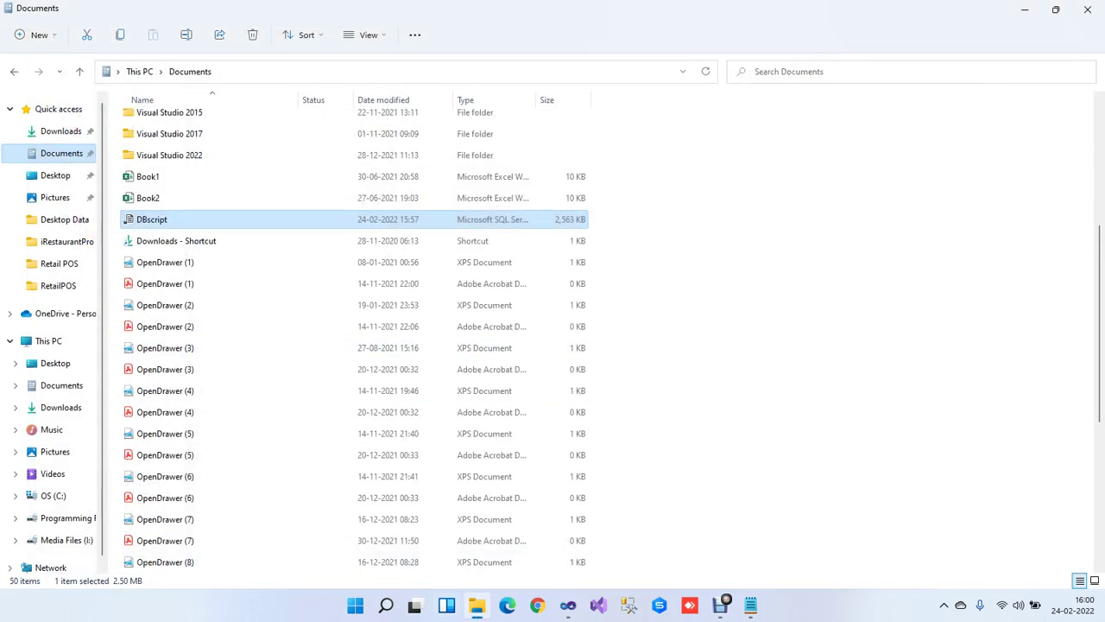
scroll(354, 412, down, 3)
scroll(354, 411, up, 5)
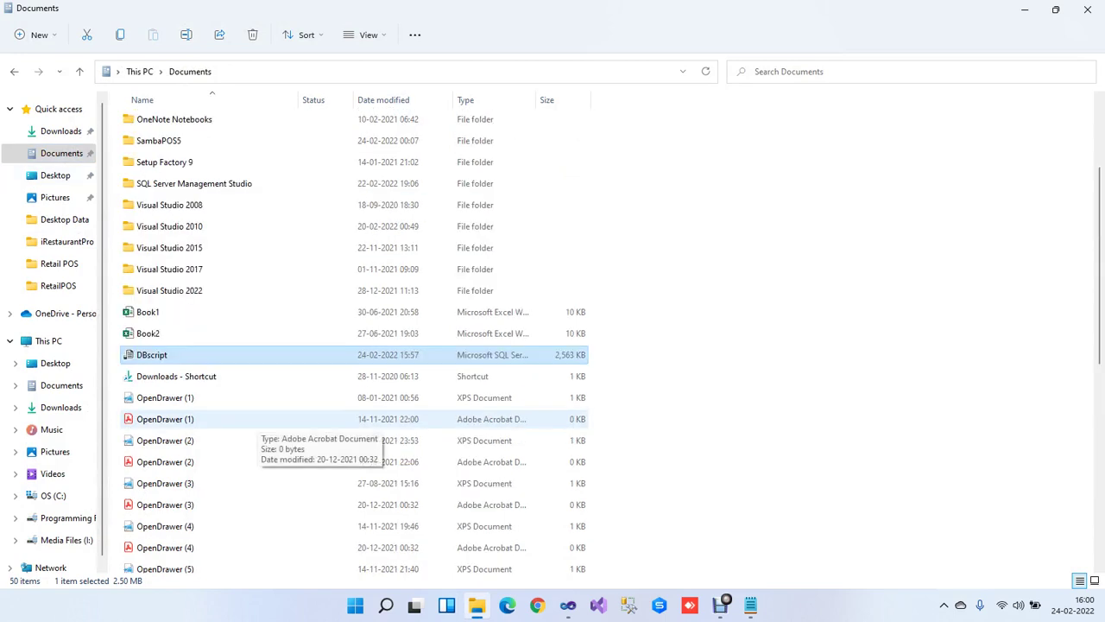
right_click(707, 215)
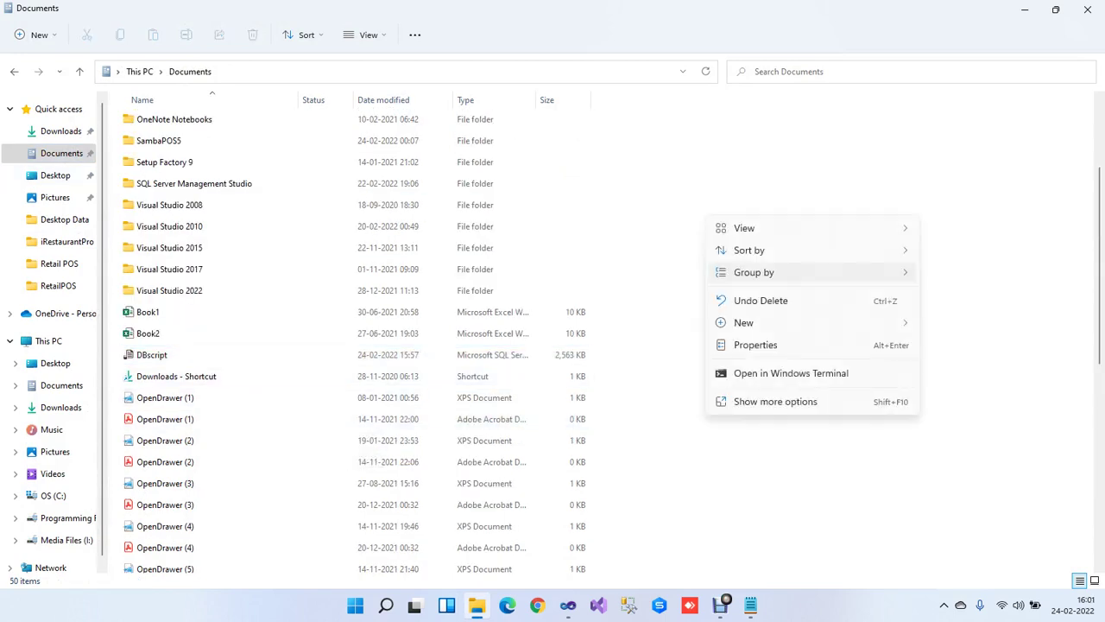
click(780, 402)
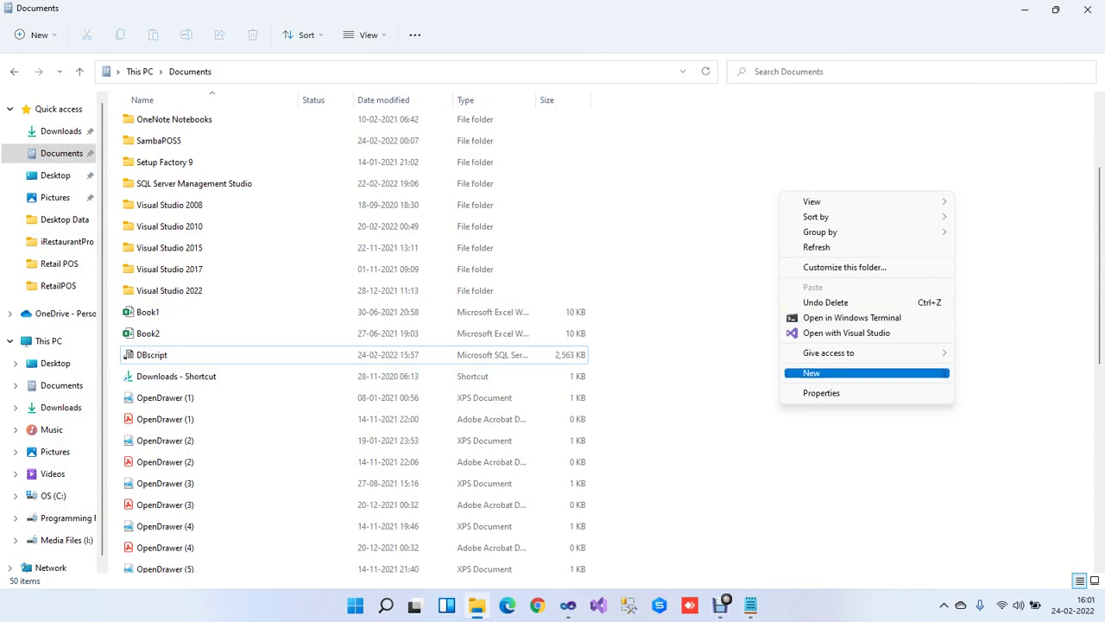
click(816, 247)
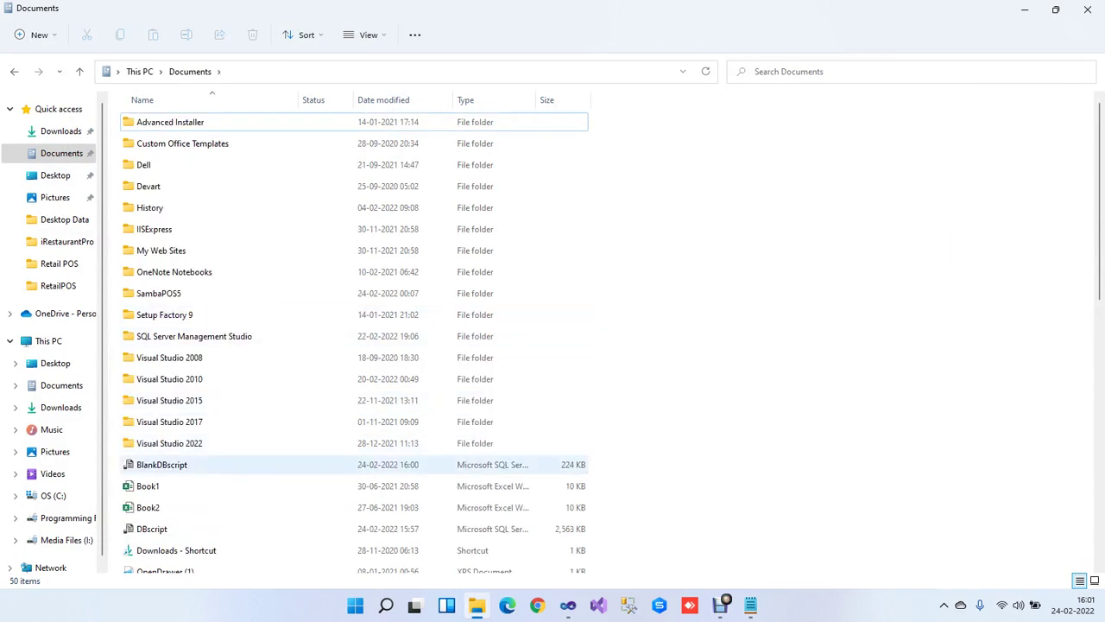
- Open the BlankDBscript file in Notepad and maximize its window
click(163, 464)
right_click(164, 464)
click(225, 304)
click(404, 326)
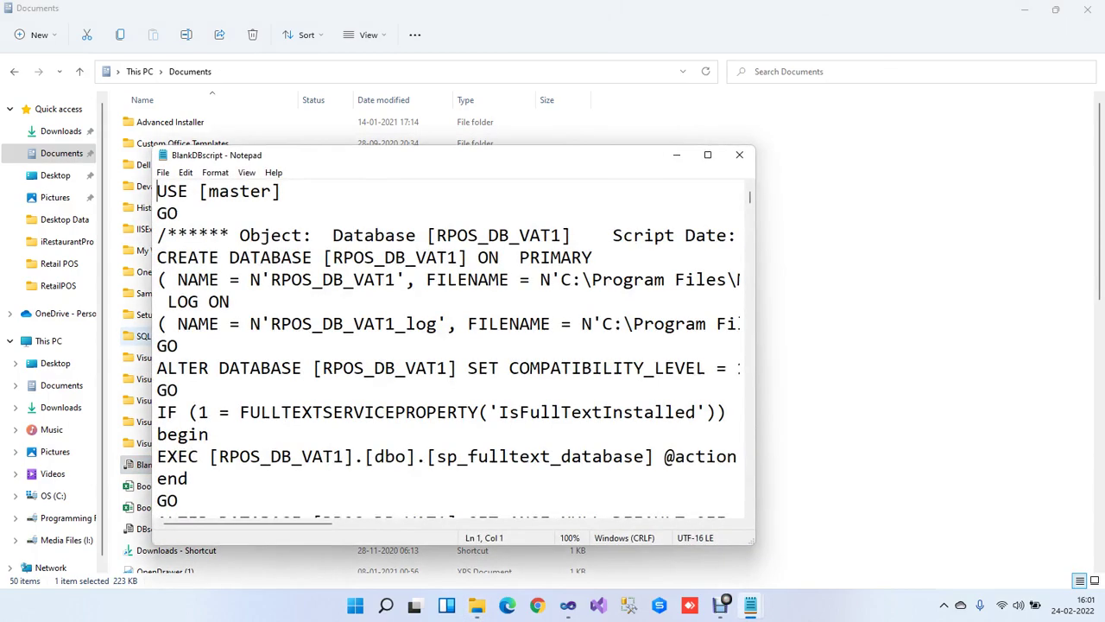
click(707, 155)
- Delete the database creation and settings statements before the USE [RPOS_DB_VAT1] line, and change that line's database to [RPOS_DB_VAT]
scroll(707, 259, down, 9)
scroll(552, 293, down, 7)
drag(26, 417, 5, 85)
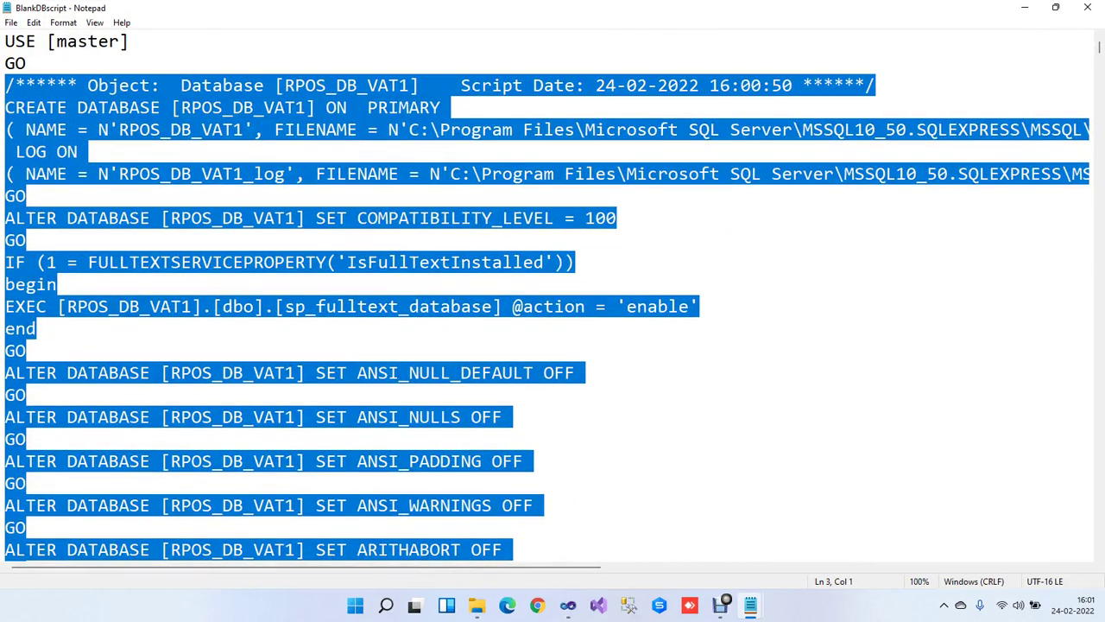
key(BackSpace)
key(BackSpace)
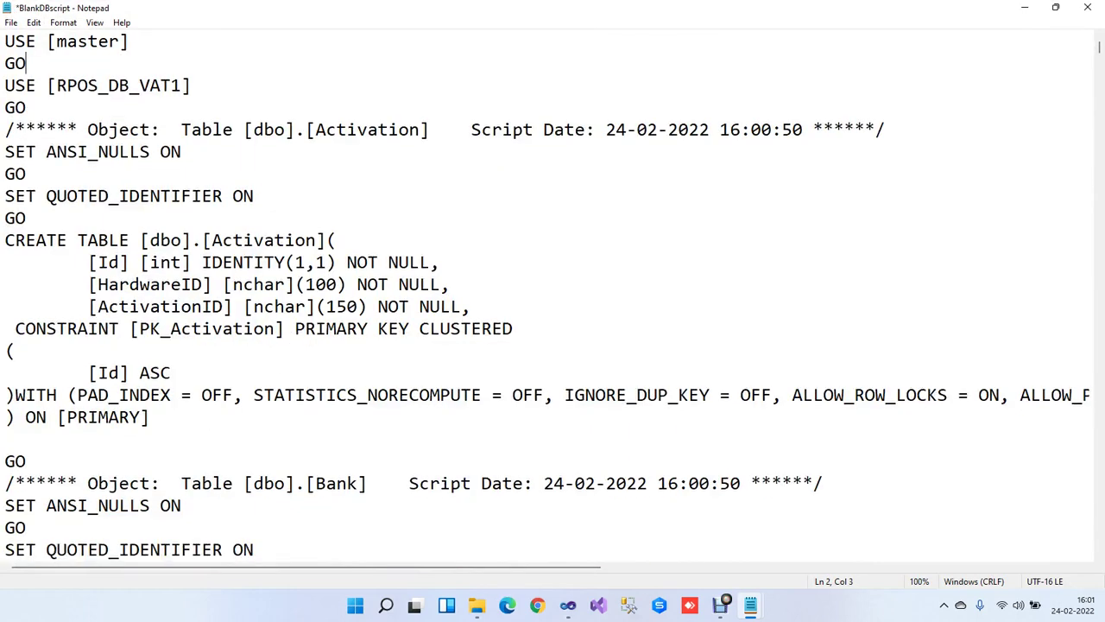
key(BackSpace)
- Change the database in the script's final ALTER DATABASE statement to [RPOS_DB_VAT], and close BlankDBscript with the changes saved
scroll(552, 294, down, 20)
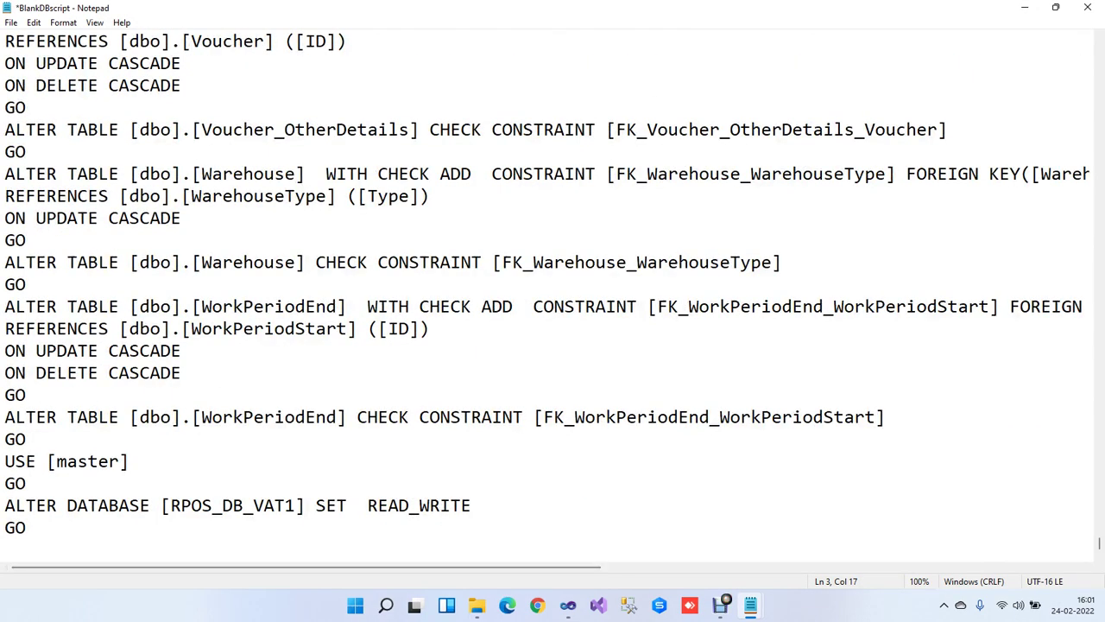
click(295, 506)
key(BackSpace)
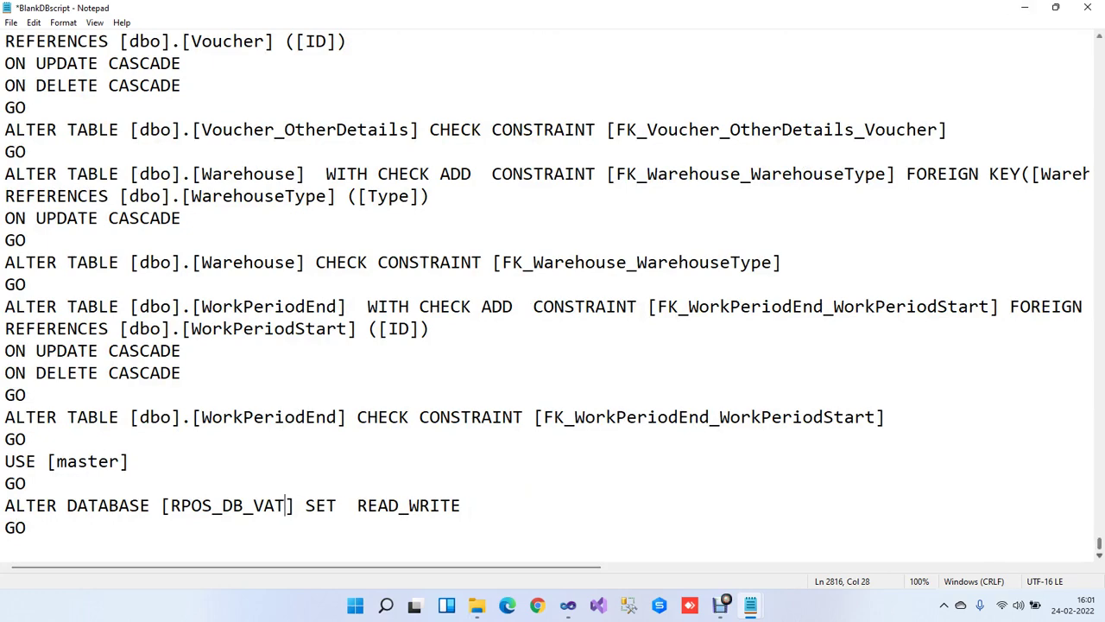
scroll(553, 294, up, 20)
drag(182, 85, 27, 64)
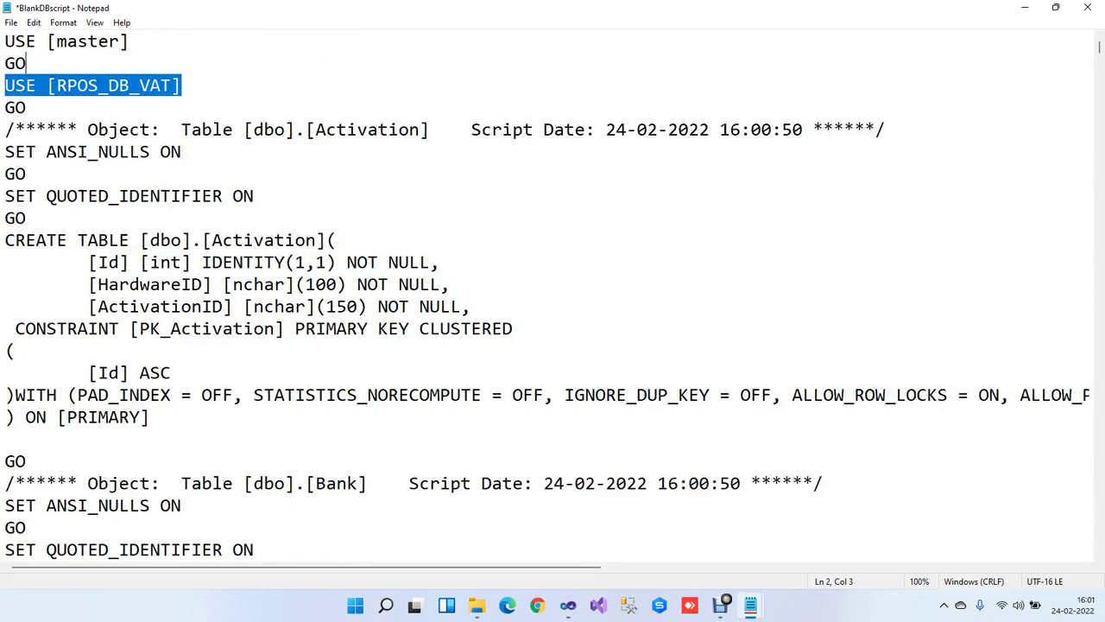
click(27, 108)
click(1088, 8)
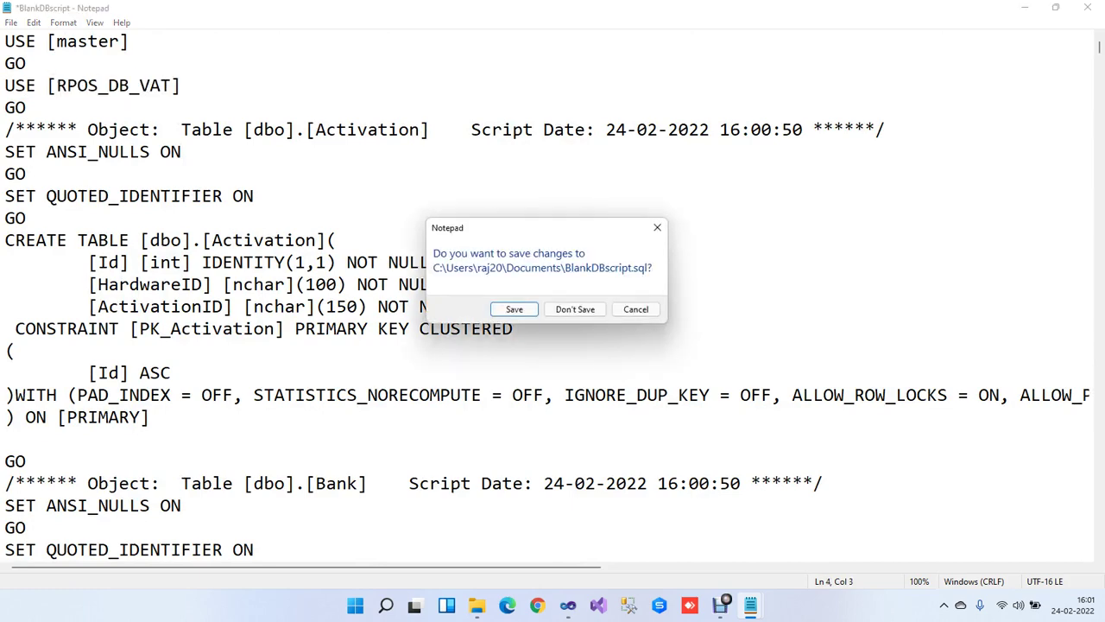
click(514, 309)
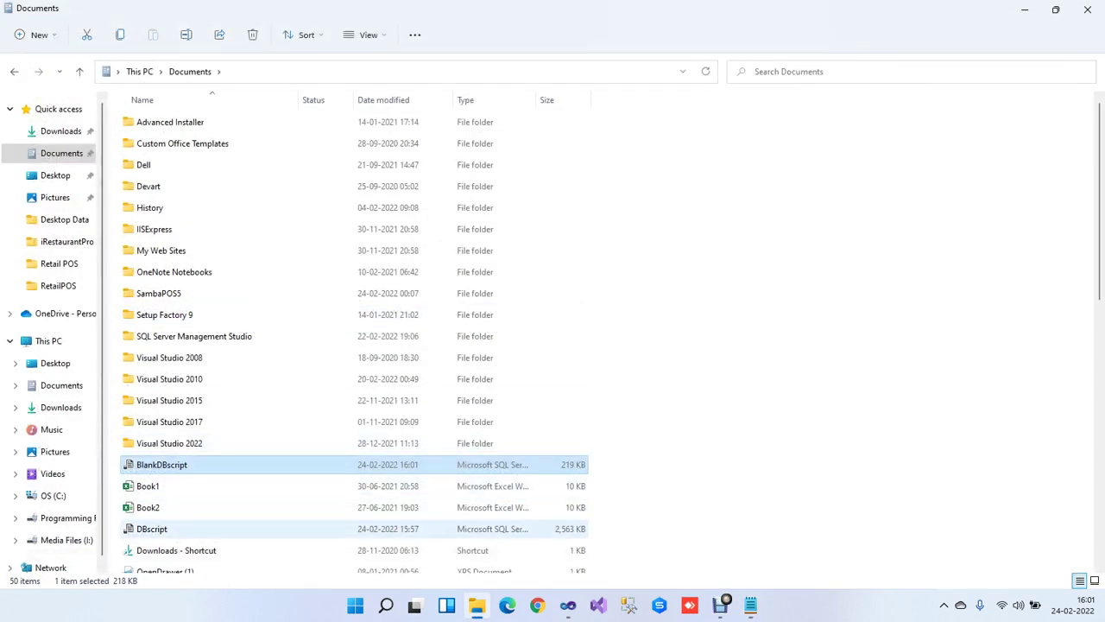
- Cut the BlankDBscript and DBscript files from the Documents folder
ctrl+click(161, 529)
right_click(160, 530)
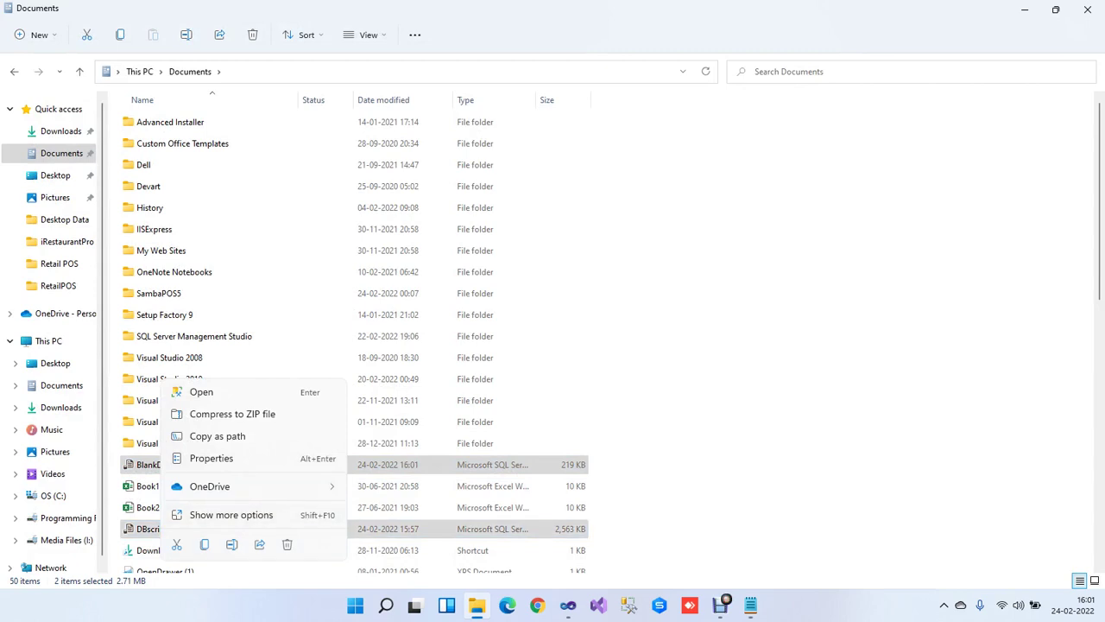
click(177, 543)
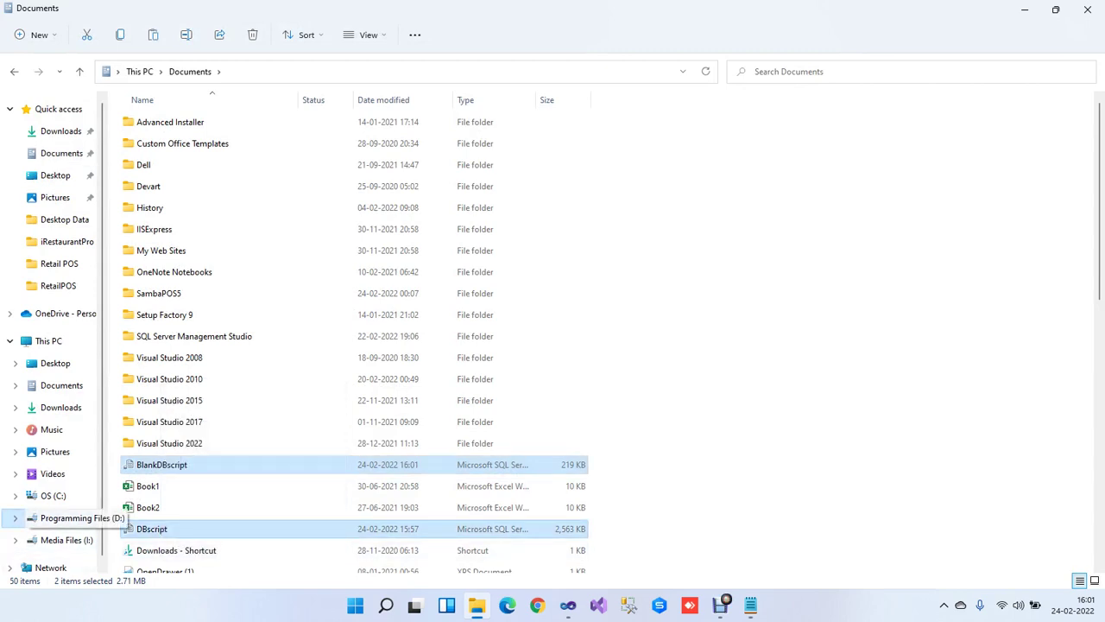
- On drive D, open Commercial projects\Restaurant\TouchscreenRestaurantPOS v11.5.0.0 (VAT Version) - EN\TouchscreenRestaurantPOS\bin\Debug
click(68, 517)
double_click(678, 139)
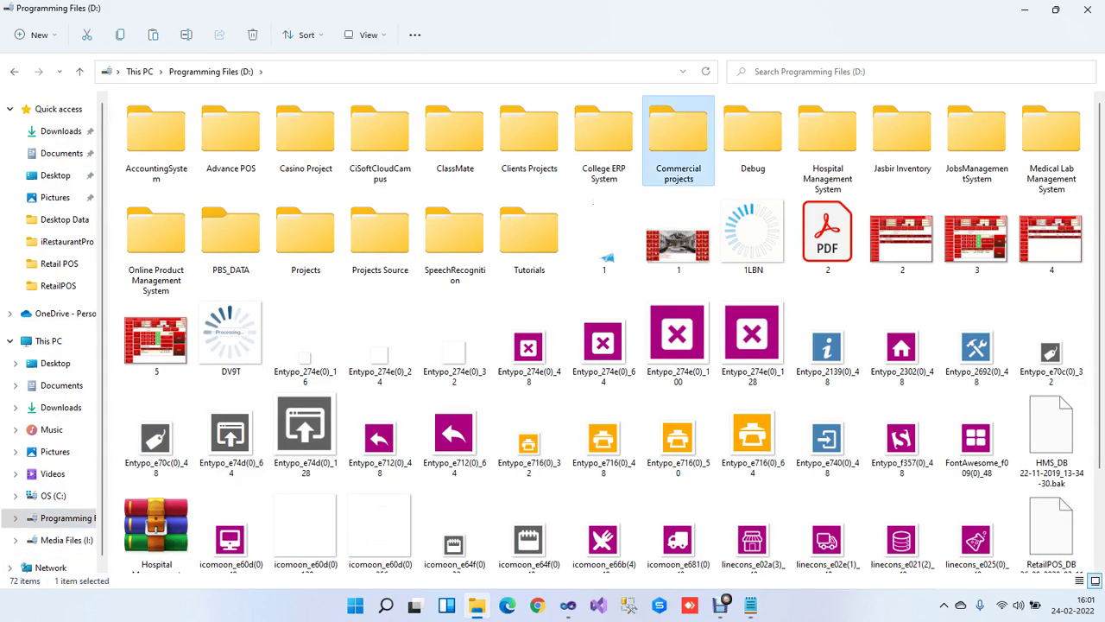
double_click(1059, 138)
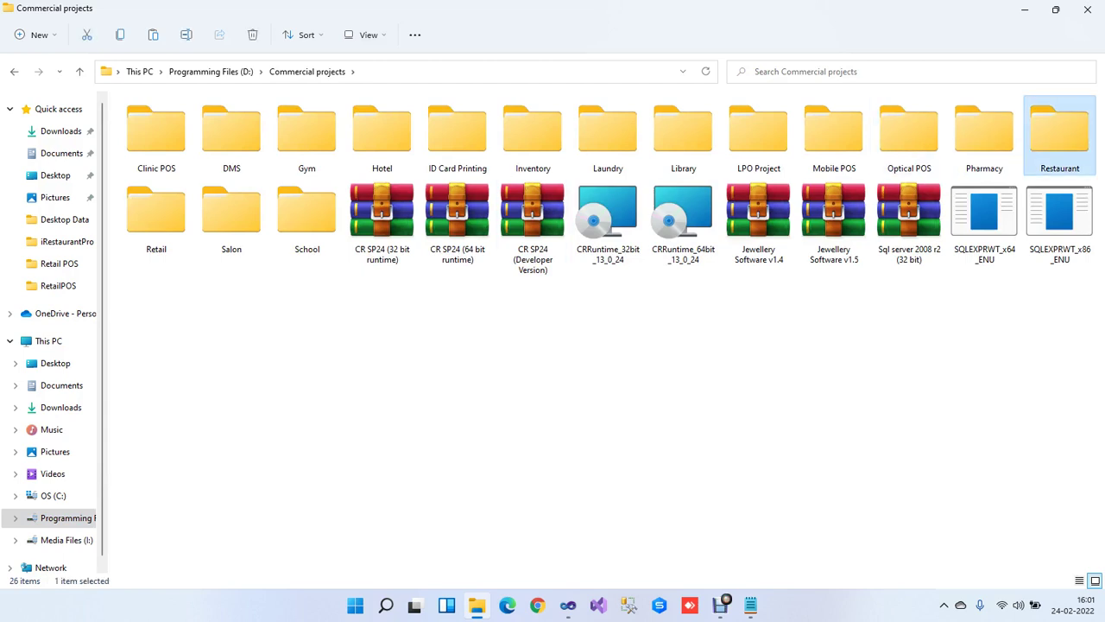
double_click(251, 186)
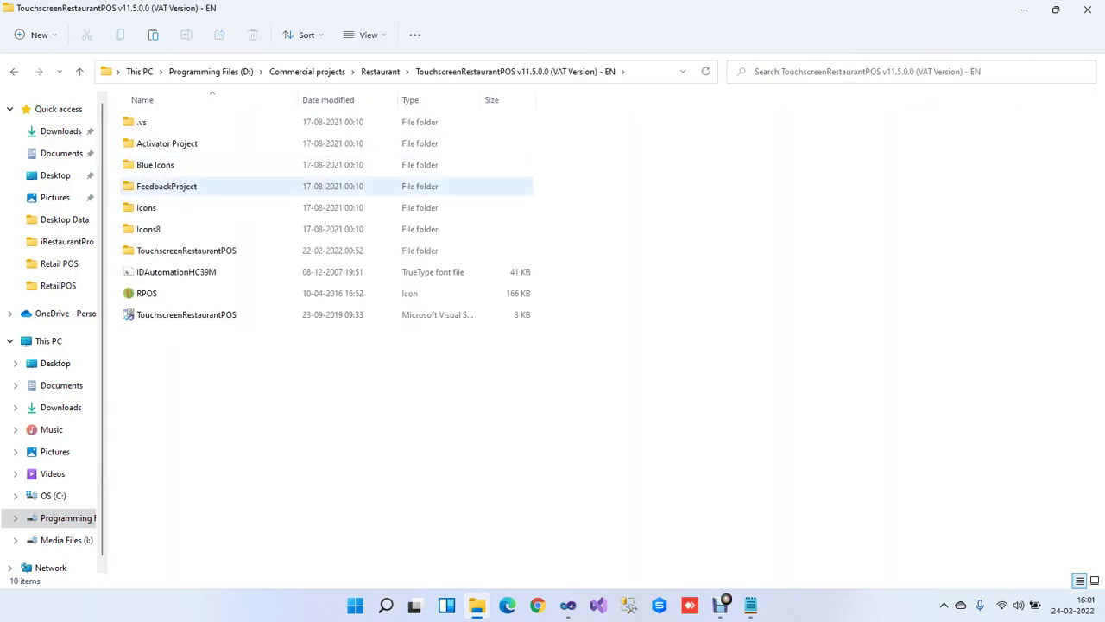
double_click(186, 250)
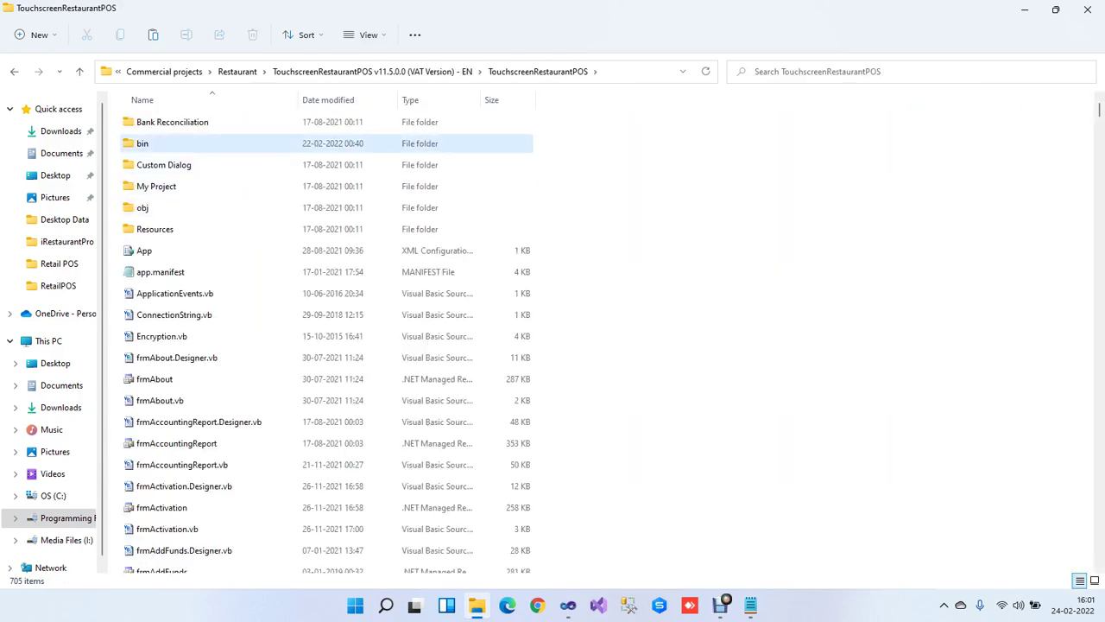
double_click(148, 144)
double_click(152, 122)
- Paste the two cut script files into the Debug folder and refresh its file listing
right_click(709, 256)
key(Escape)
key(ctrl+v)
click(553, 153)
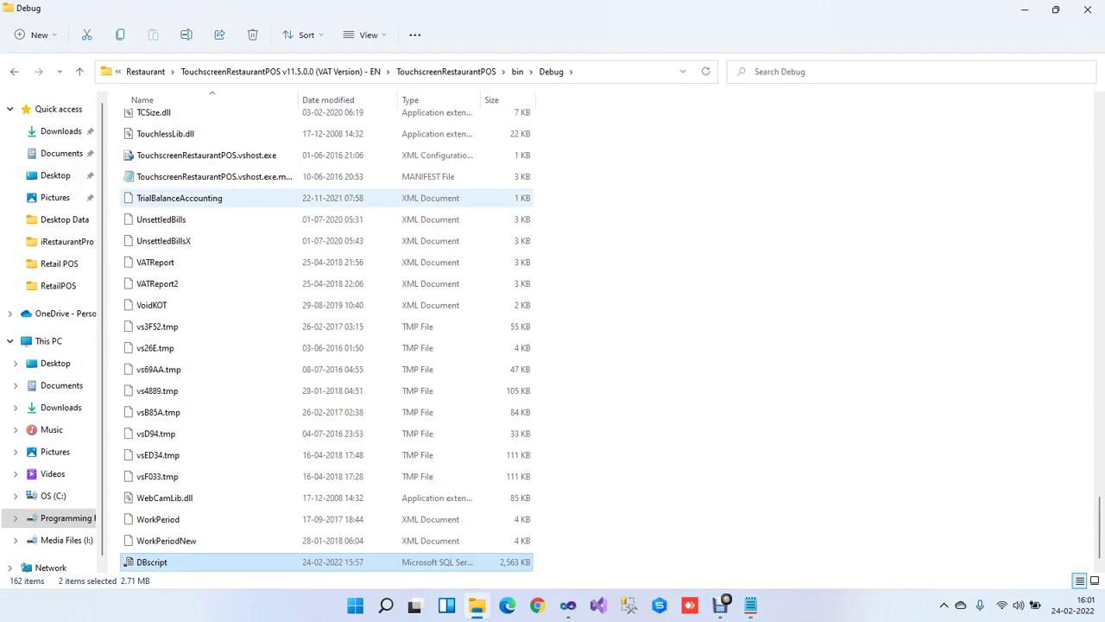
right_click(646, 245)
click(714, 426)
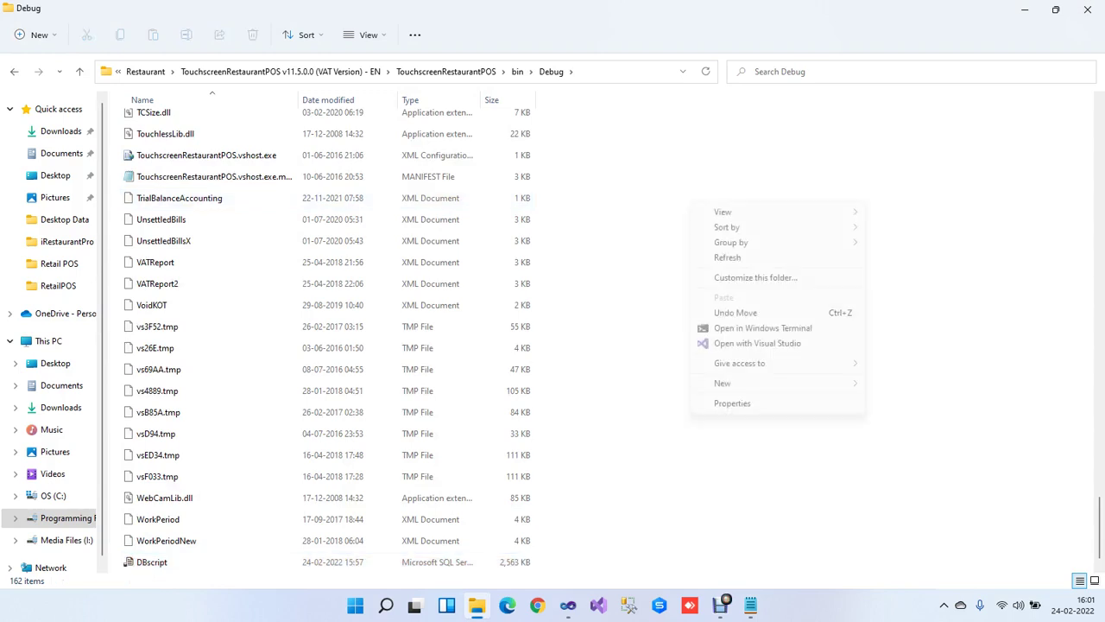
click(716, 257)
- Switch to the untitled Notepad notes and add the line "its done...." after a blank line at the end
click(750, 604)
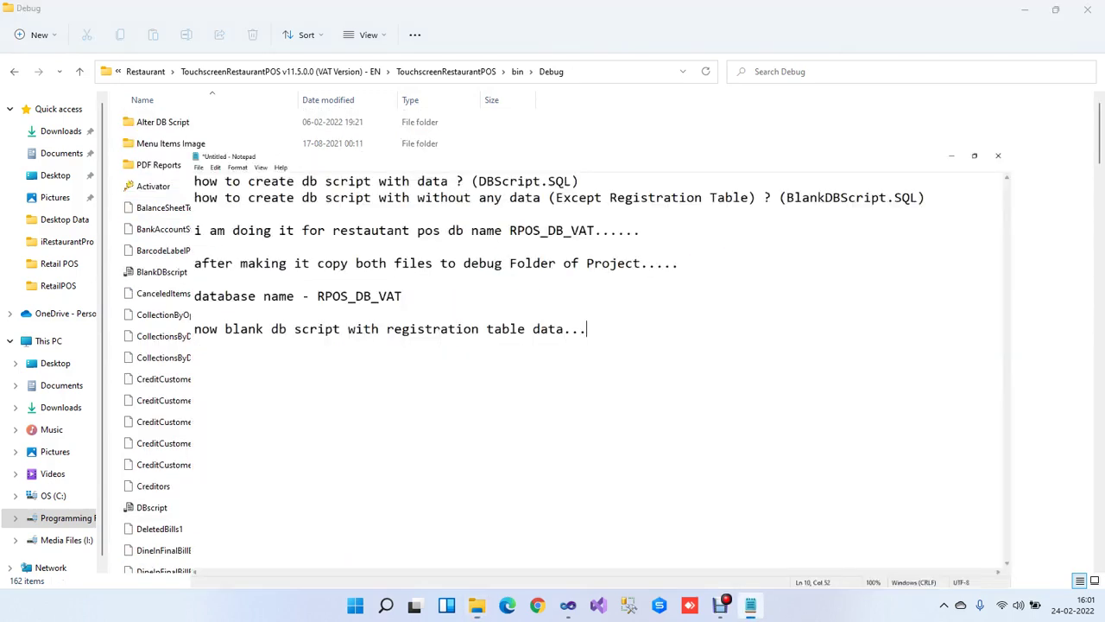
key(Return)
key(Return)
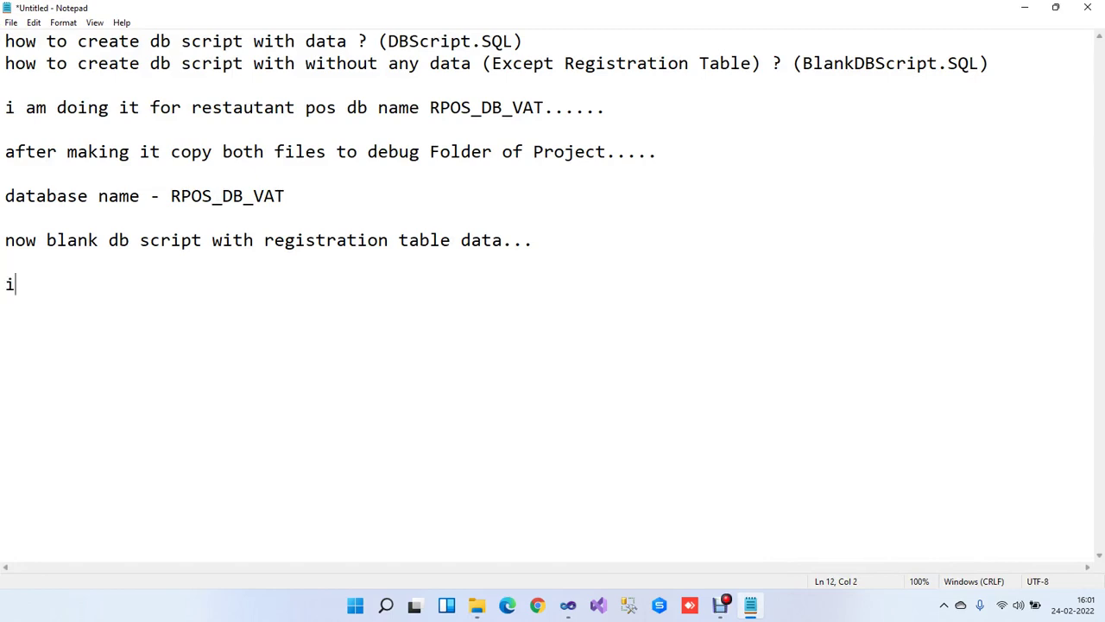
text(its done....)
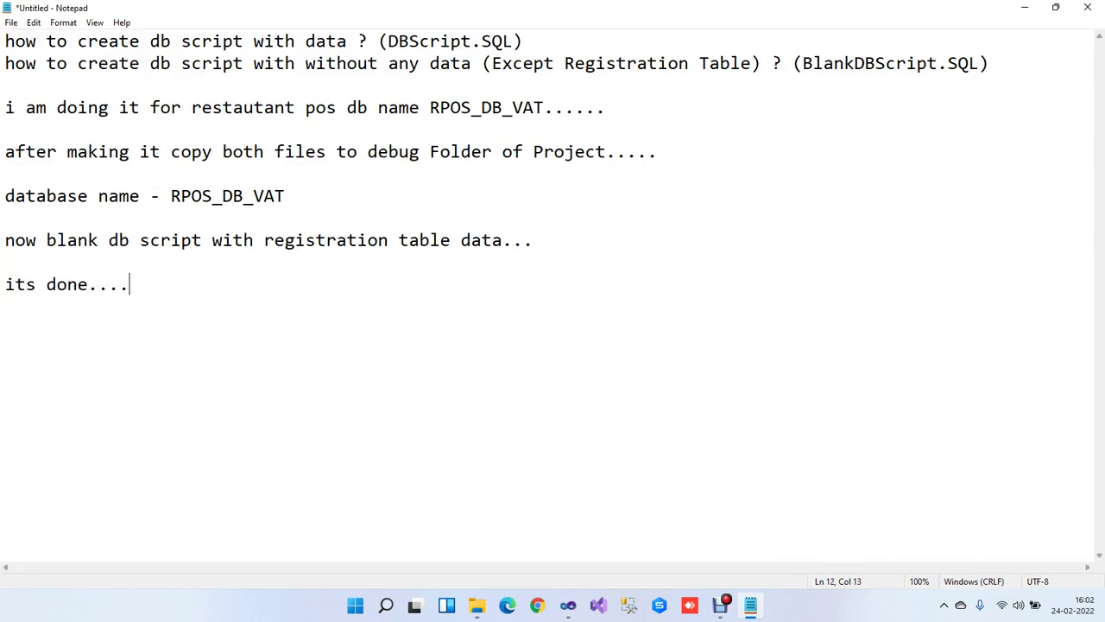